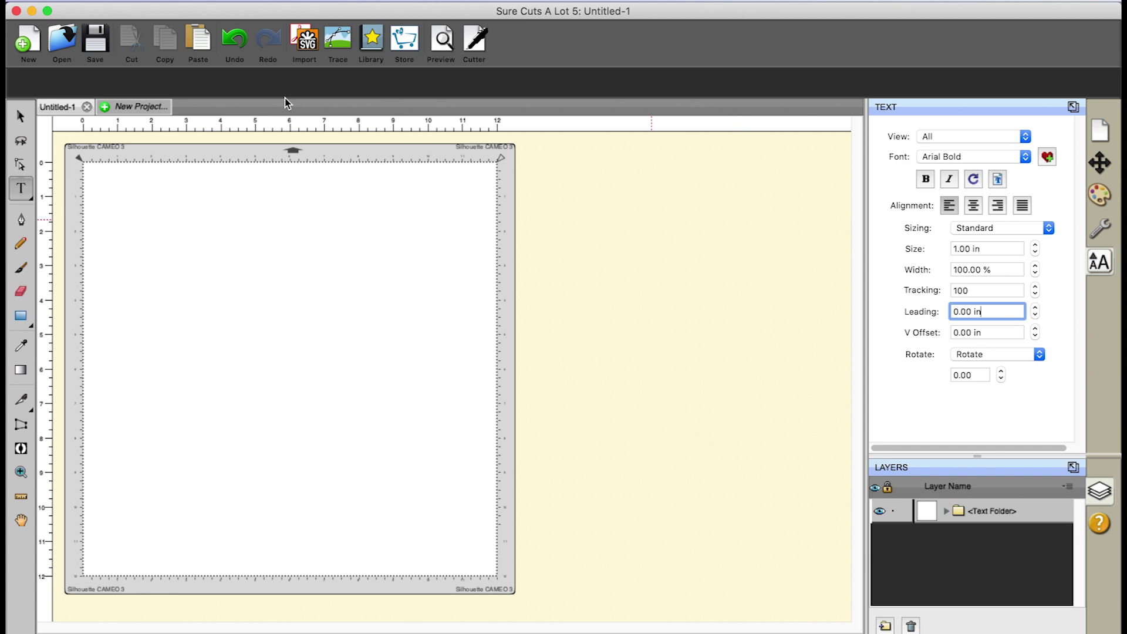
Step: Select the Text tool so text can be added to the empty mat
left_click(21, 190)
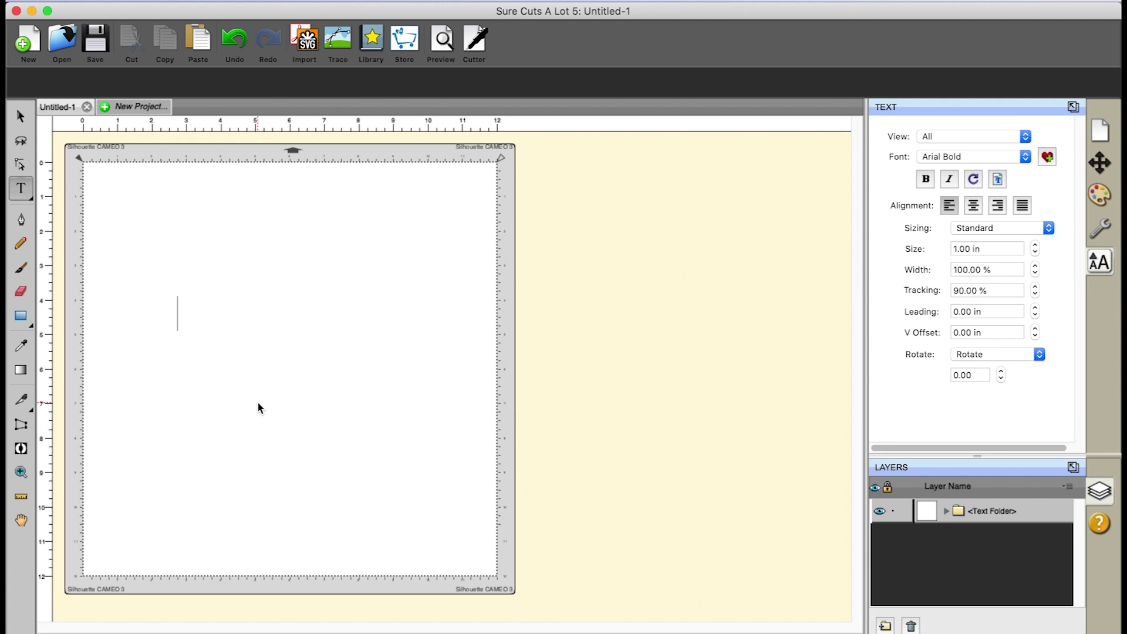
Step: Type CORTESE as a new text layer on the mat, then switch to the Selection tool
type("CORTESE")
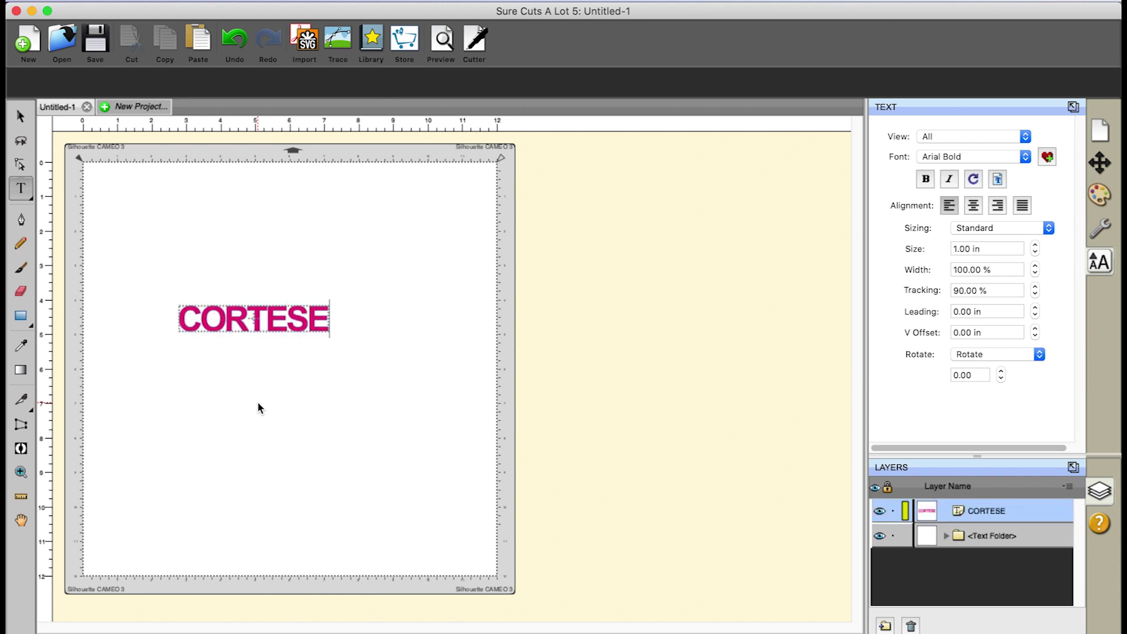
left_click(277, 327)
left_click(21, 117)
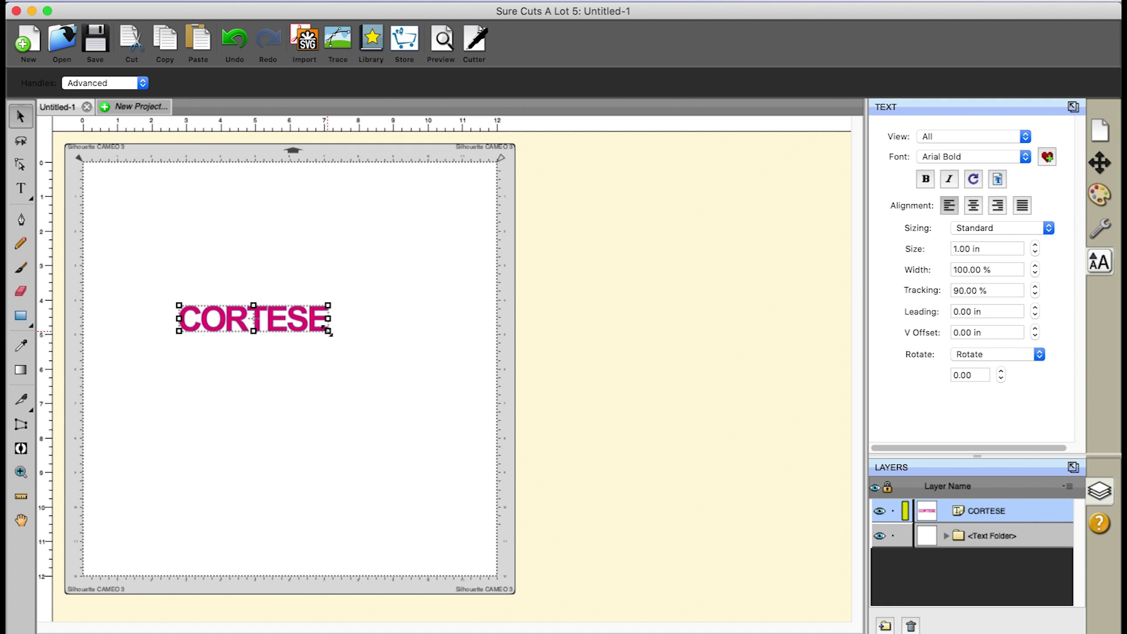
Step: Enlarge CORTESE and place it near the top, spanning the mat's full width
left_click_drag(328, 330, 617, 549)
left_click_drag(543, 381, 444, 309)
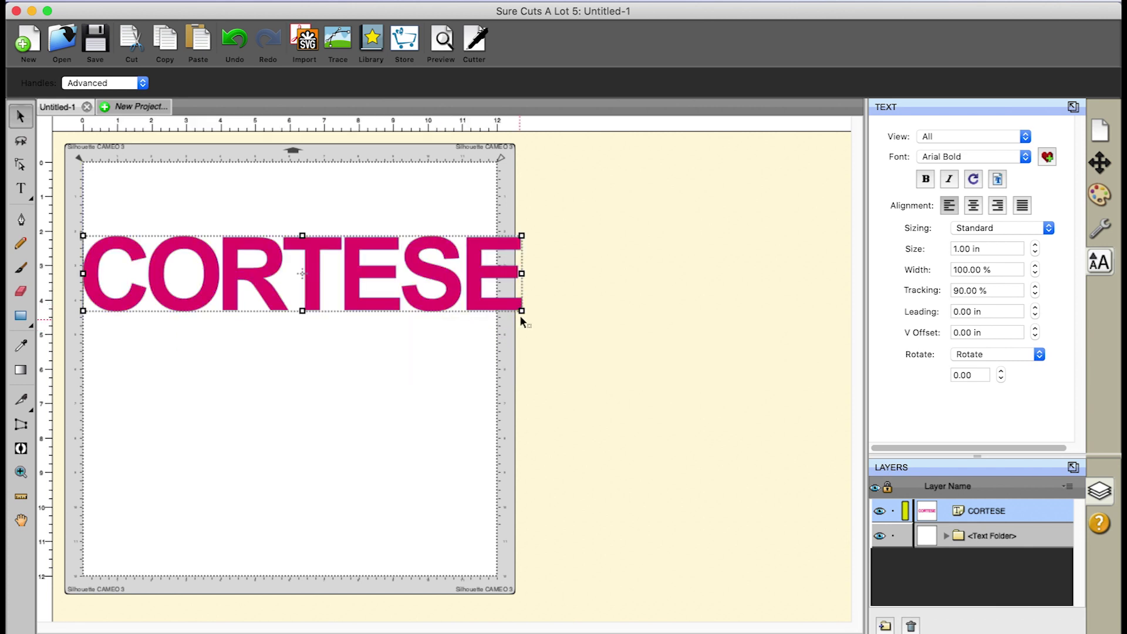
left_click_drag(523, 311, 498, 294)
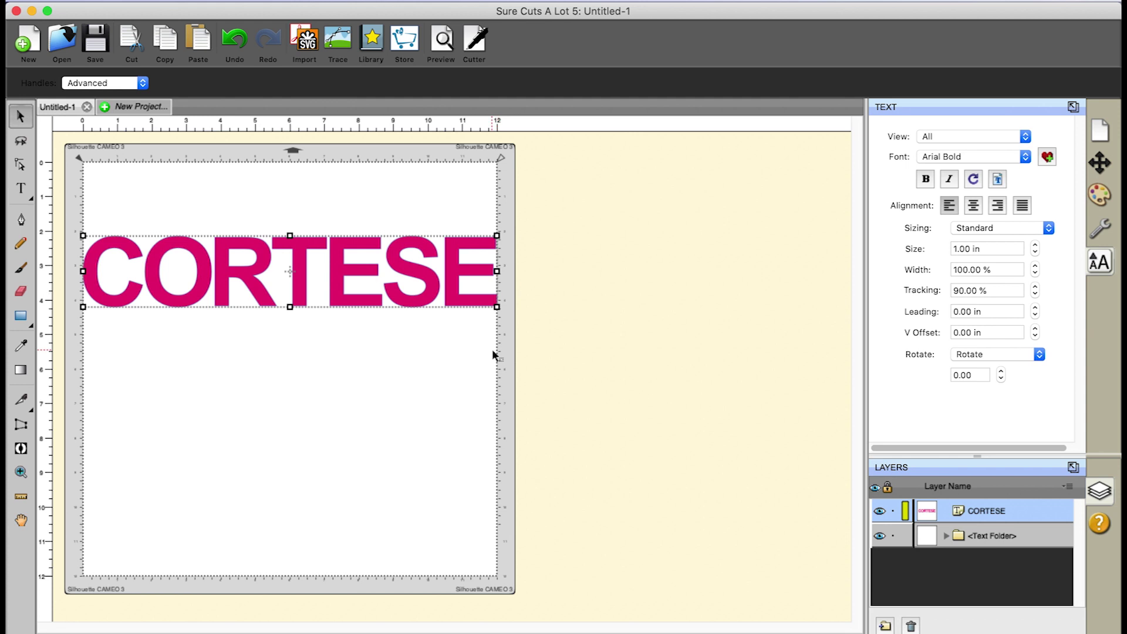
Step: Try tighter tracking on CORTESE, then restore it to 90%
left_click(492, 349)
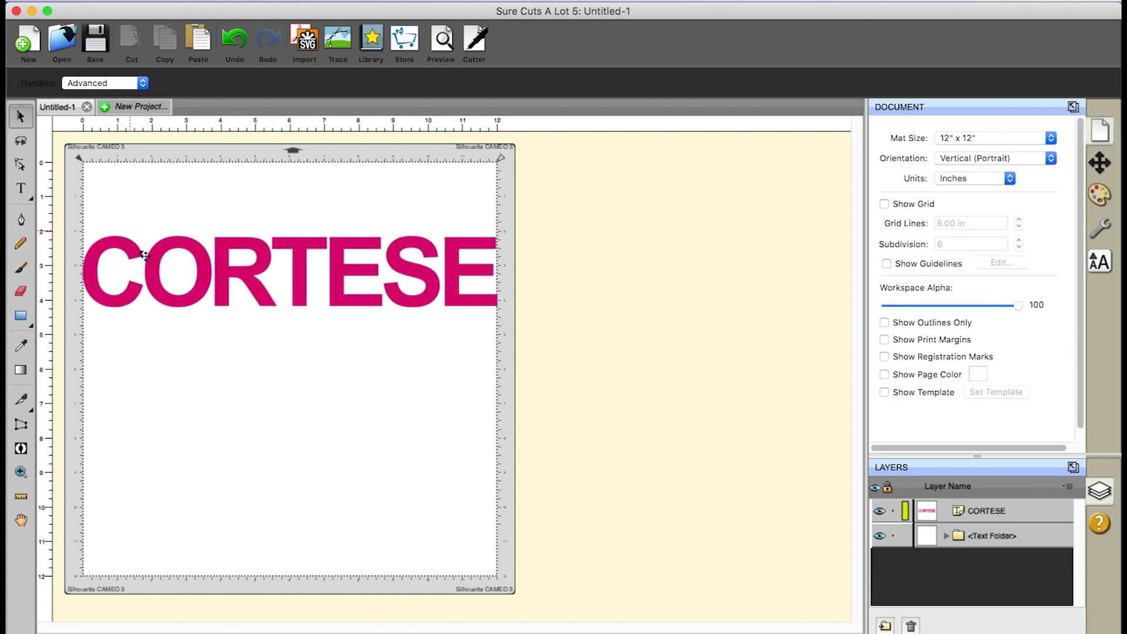
left_click(170, 249)
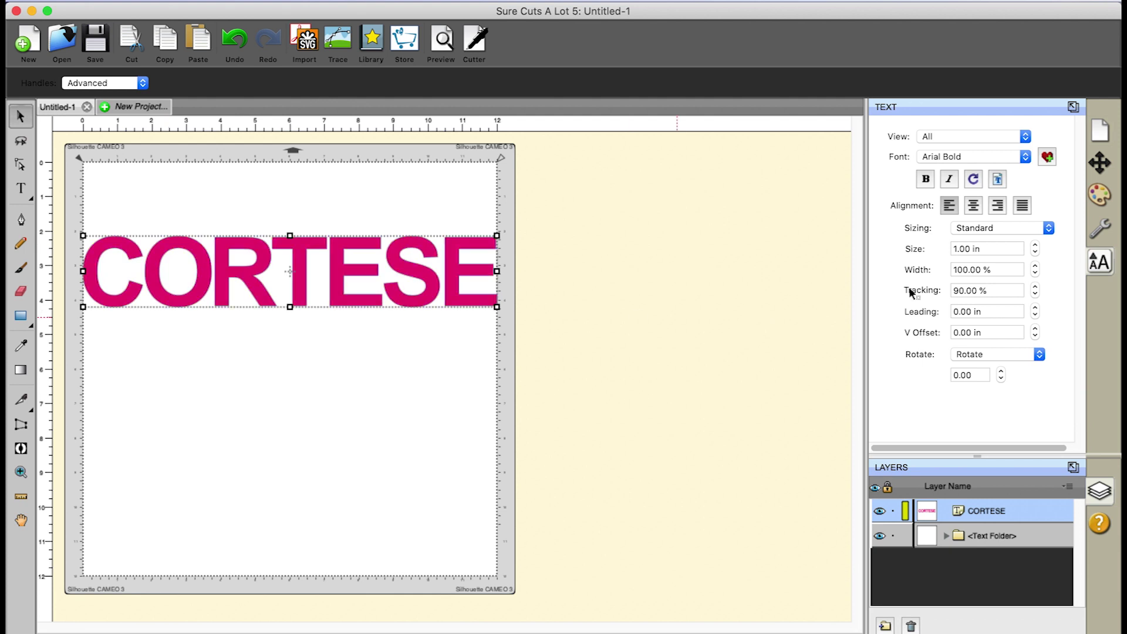
left_click(1035, 296)
left_click(1035, 296)
left_click(1035, 287)
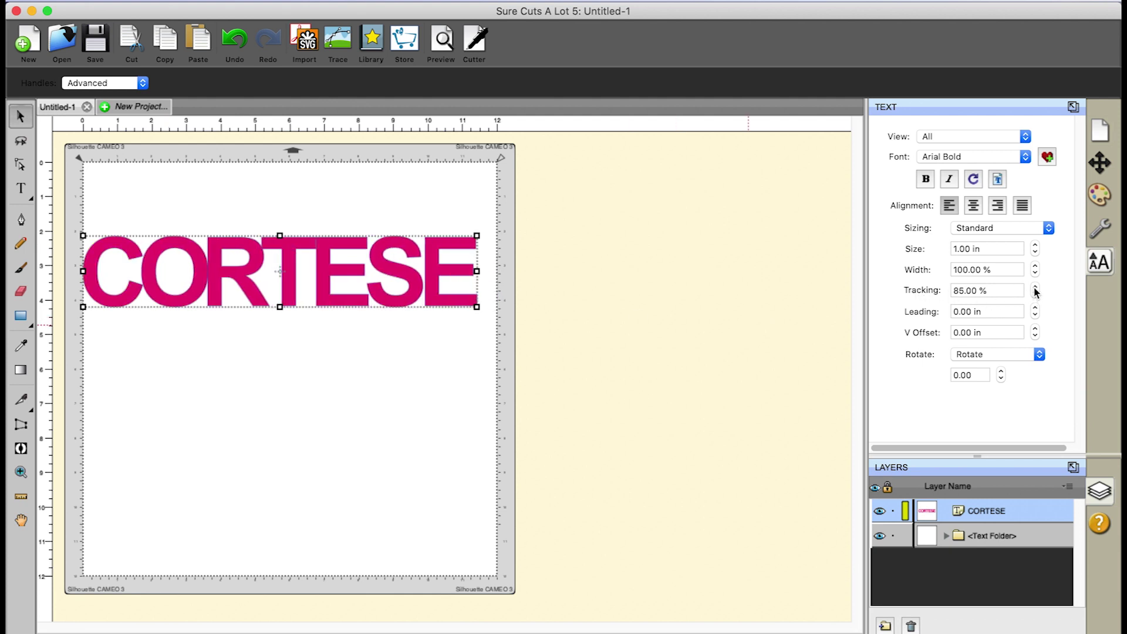
left_click(1035, 288)
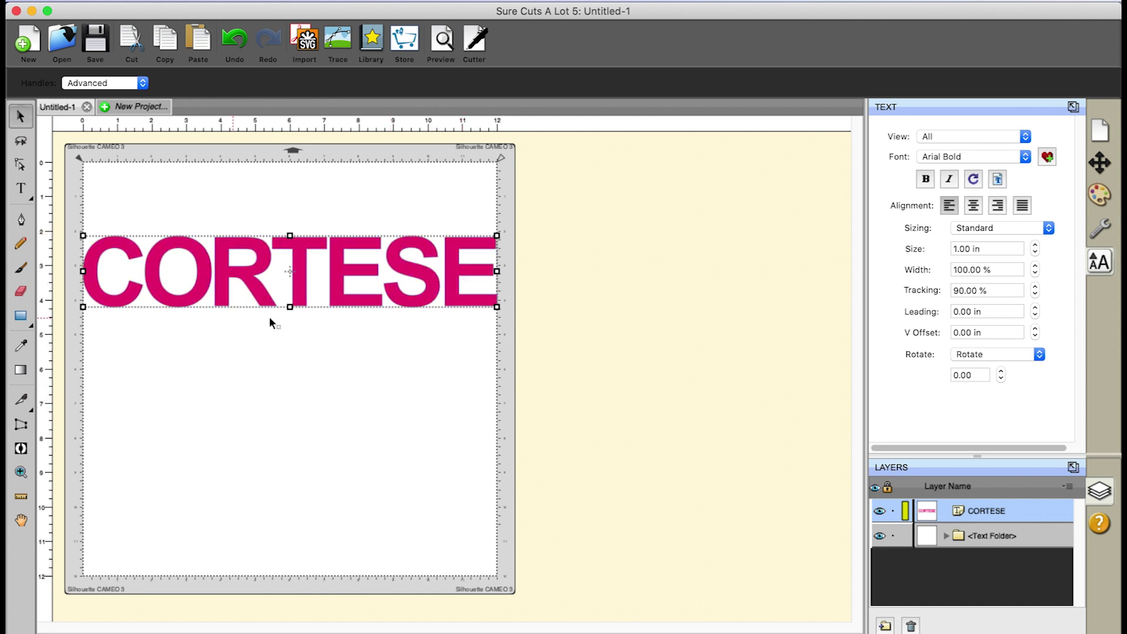
Step: Start a new text entry below CORTESE and set its font to I Love Glitter
left_click(20, 189)
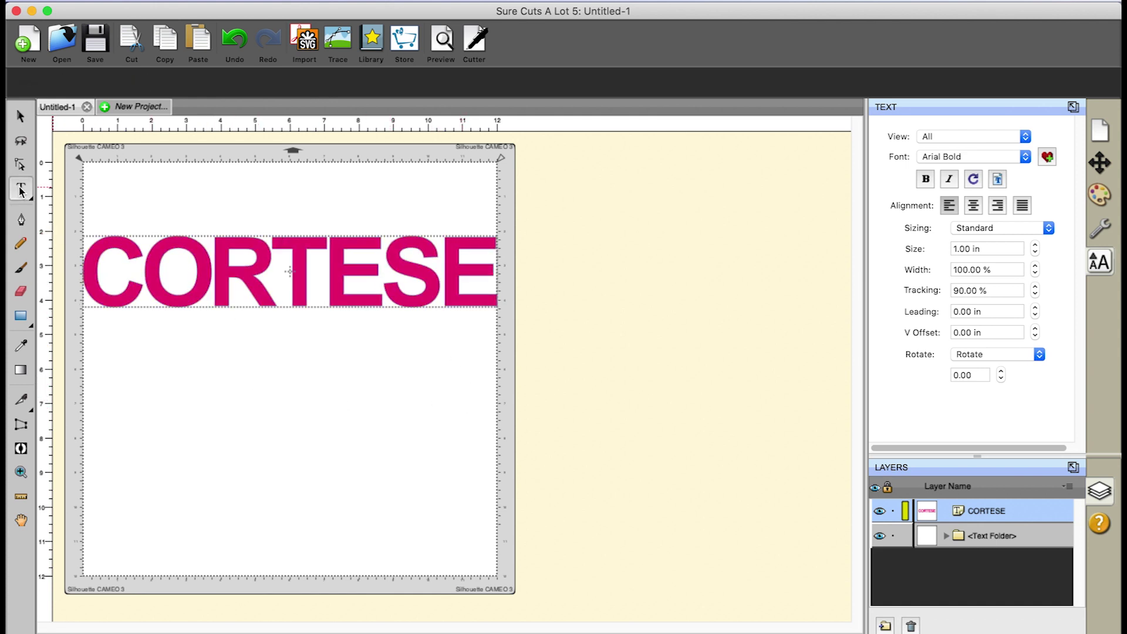
left_click(168, 414)
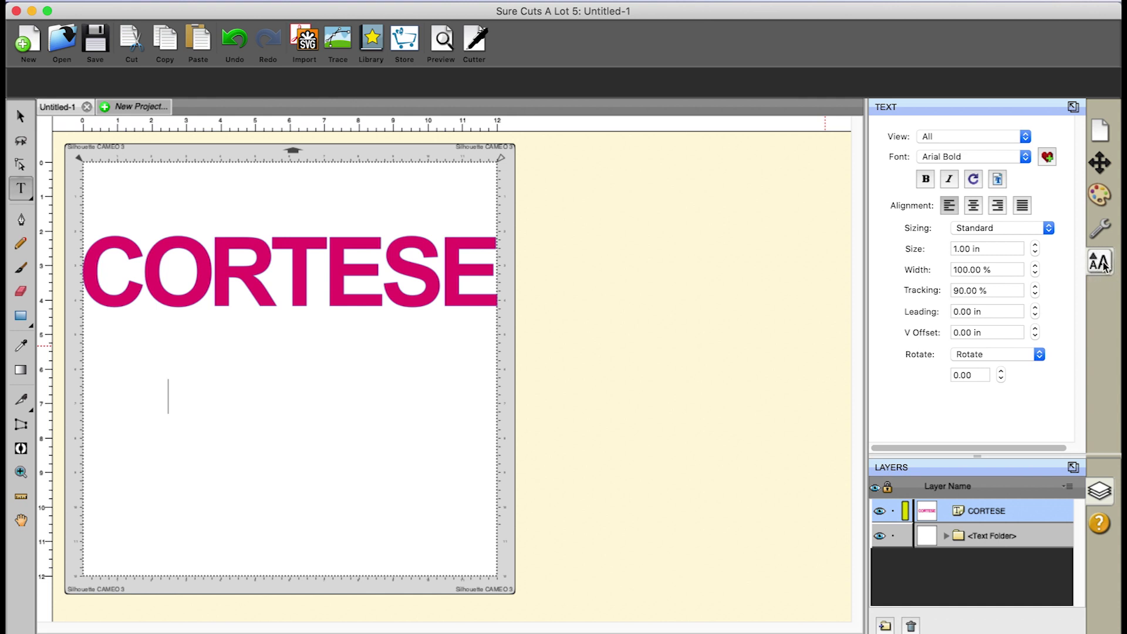
left_click(1025, 156)
scroll(1020, 273, "down", 2)
scroll(1020, 273, "down", 20)
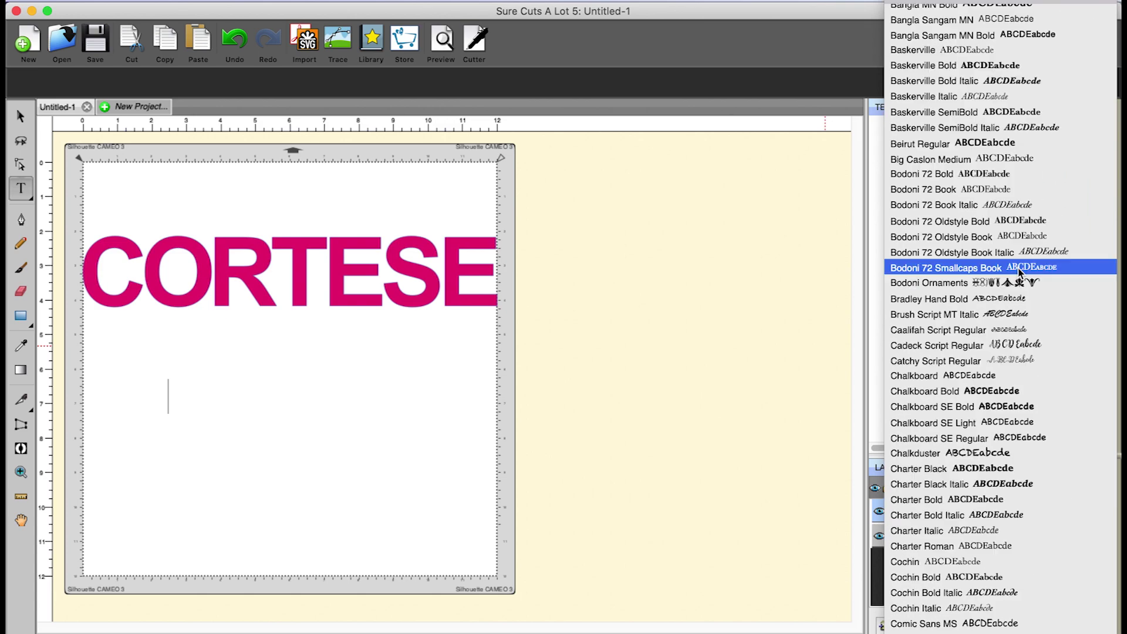
scroll(1021, 273, "down", 20)
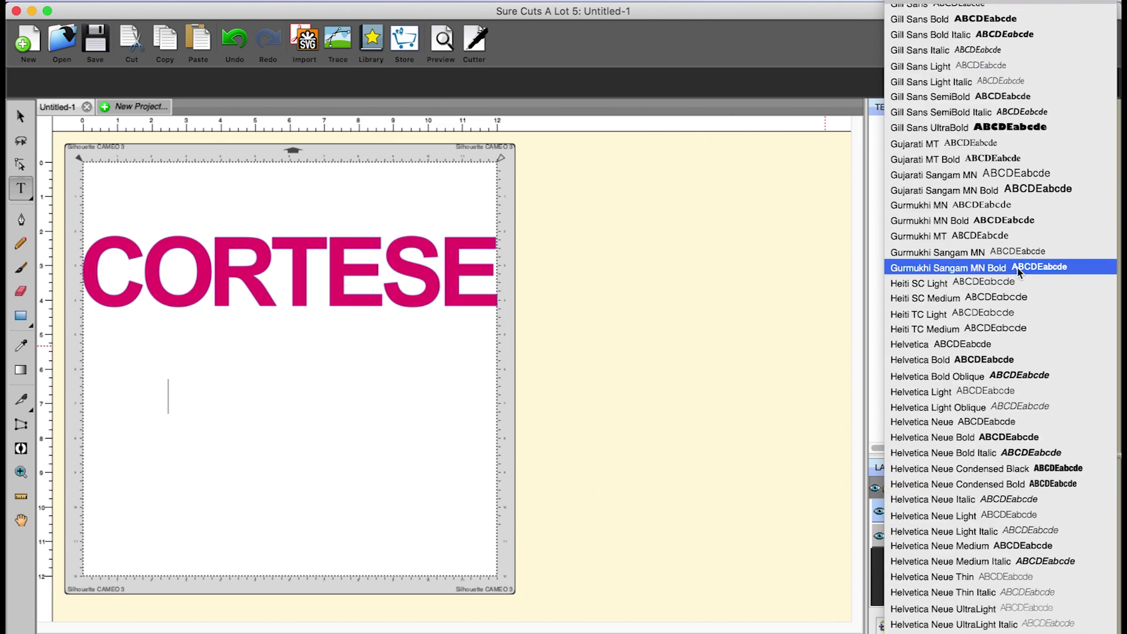
scroll(1018, 271, "down", 5)
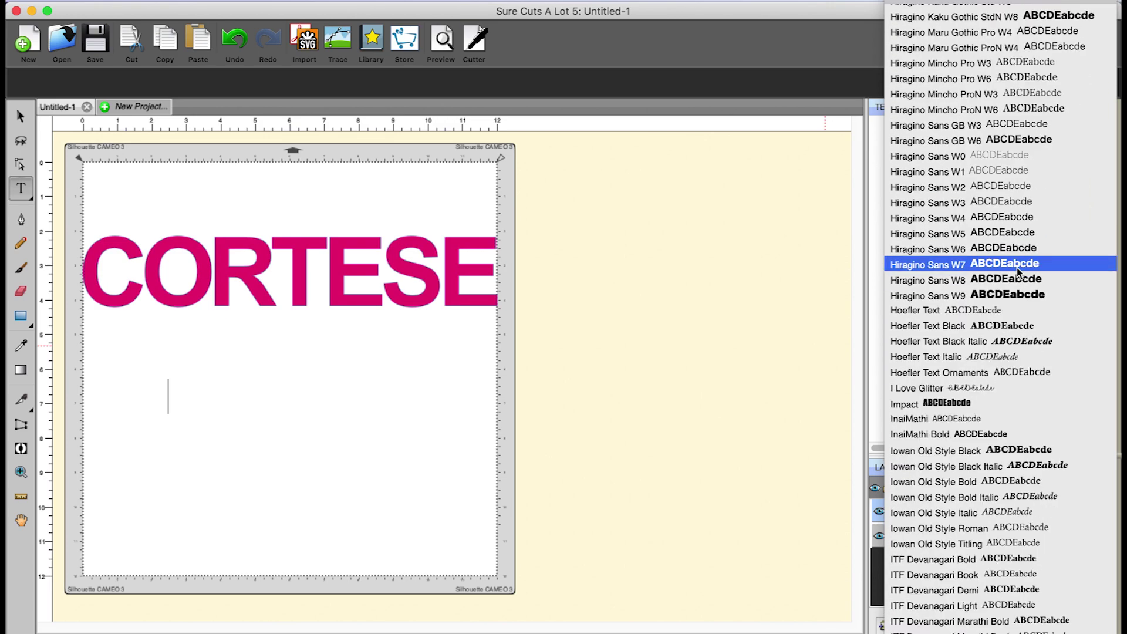
left_click(991, 391)
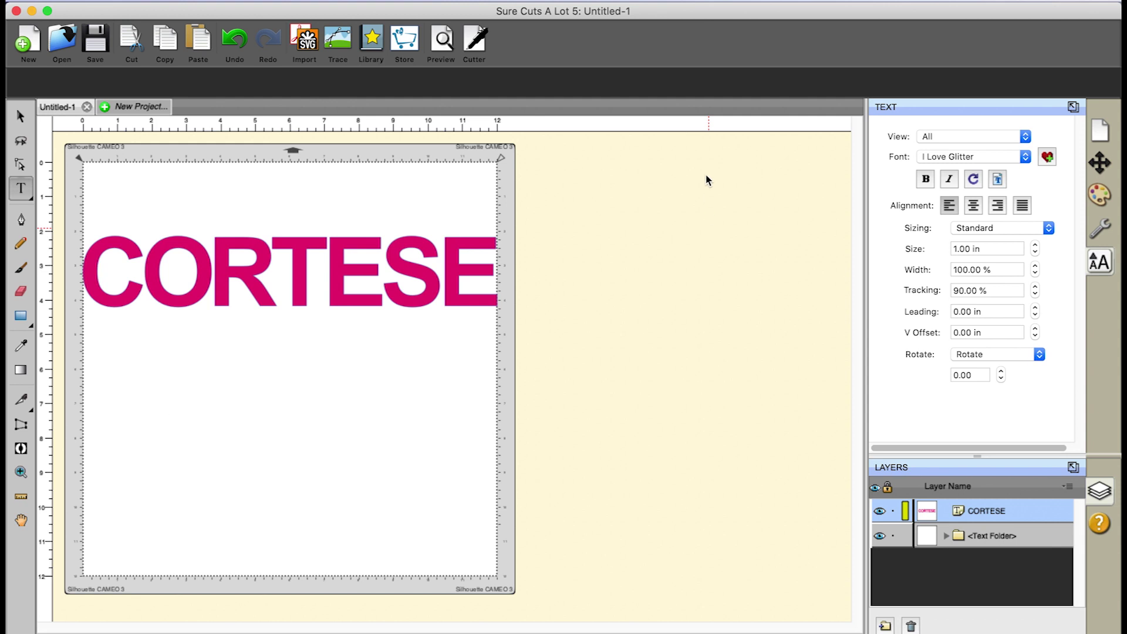
left_click(573, 2)
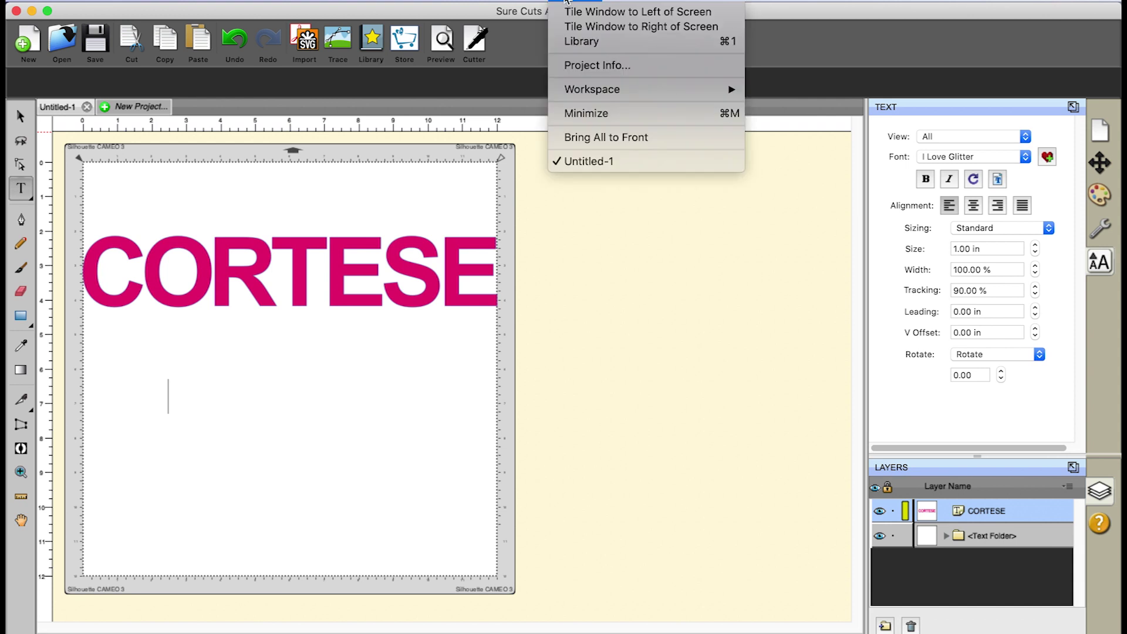
Step: Browse the I Love Glitter glyphs in the My Library Fonts window, then close it
left_click(576, 41)
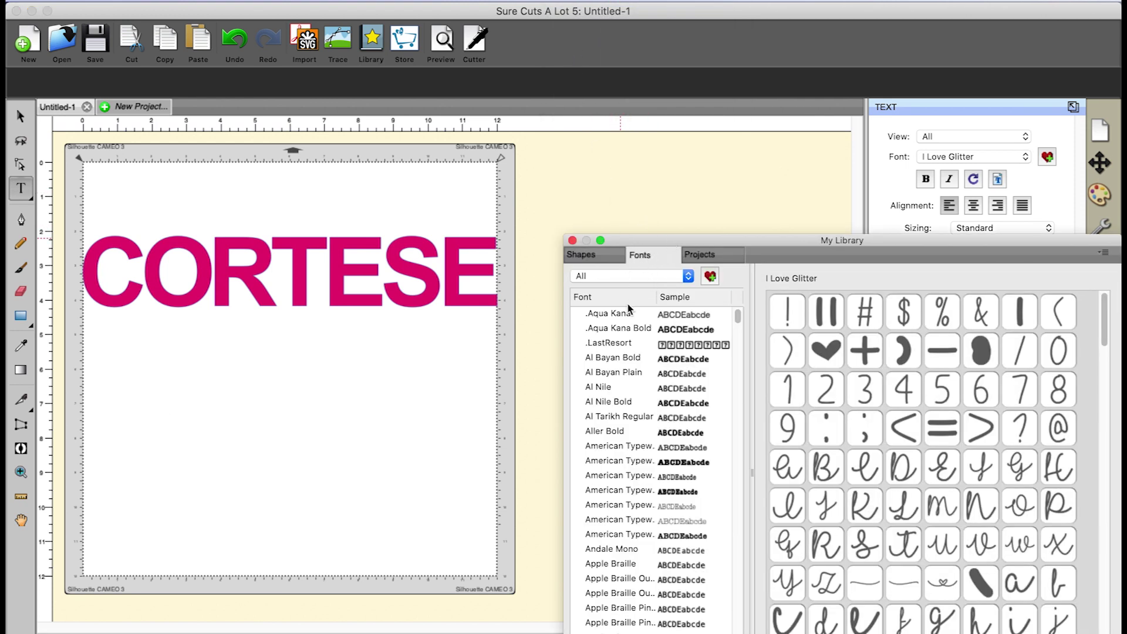
left_click_drag(807, 242, 738, 126)
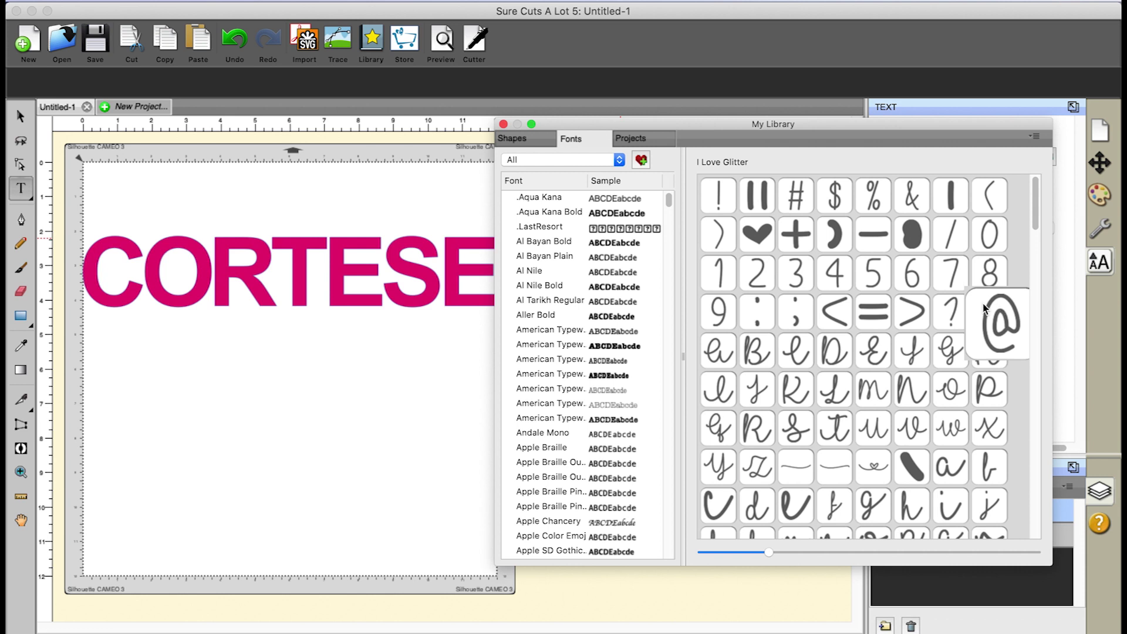
scroll(933, 317, "down", 1)
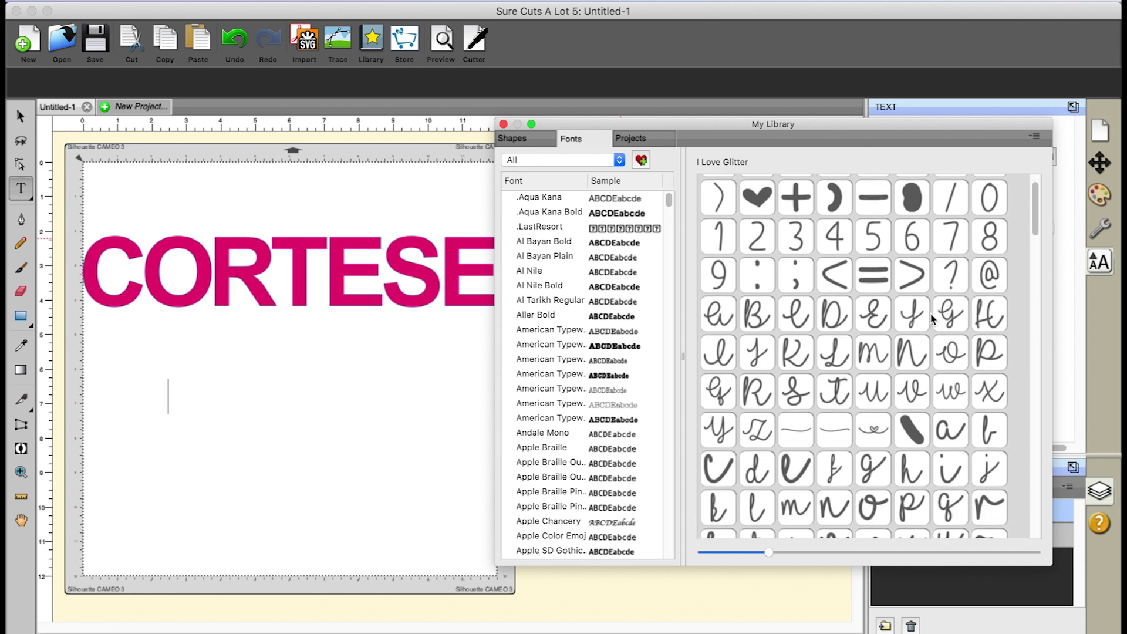
scroll(860, 476, "down", 1)
scroll(857, 396, "down", 1)
mouse_move(999, 383)
scroll(1000, 389, "down", 1)
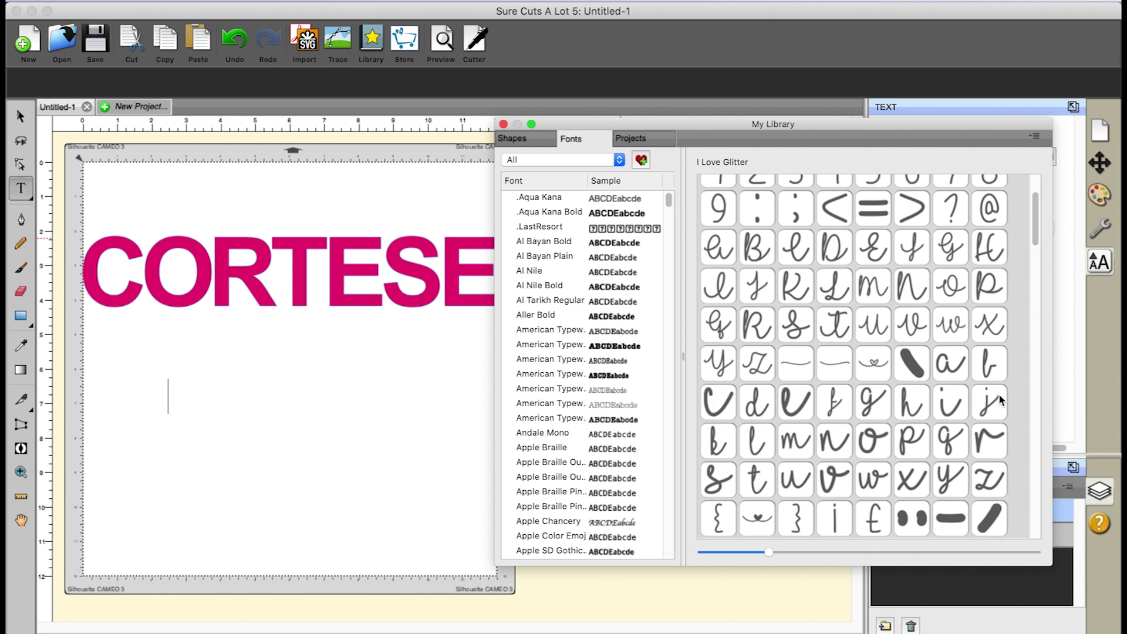
scroll(998, 396, "down", 4)
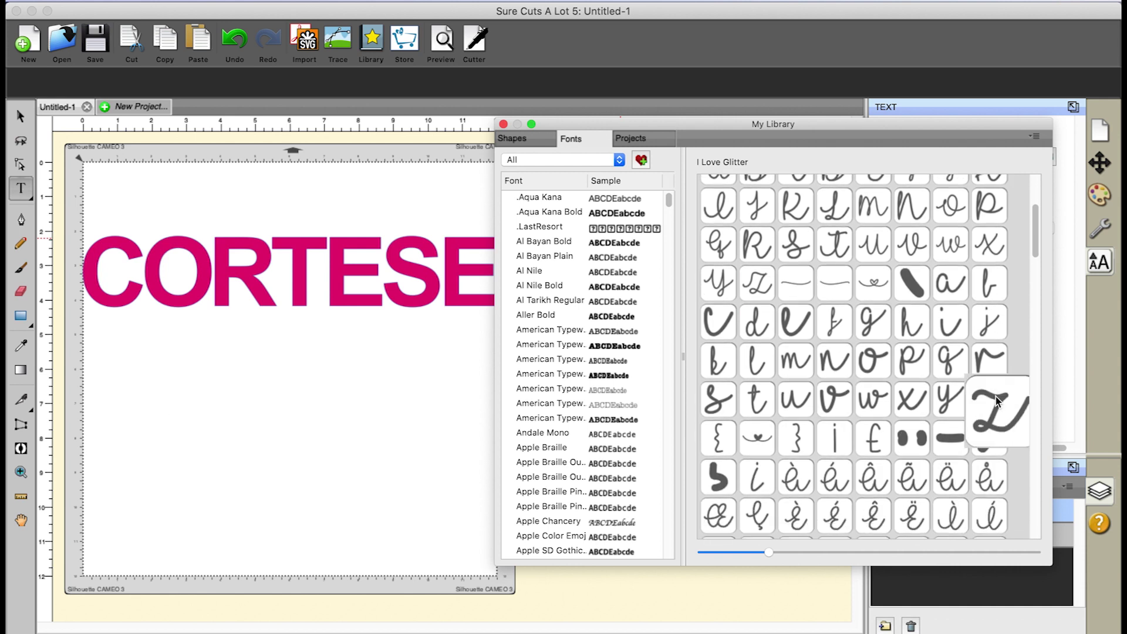
scroll(996, 400, "down", 1)
scroll(996, 401, "down", 3)
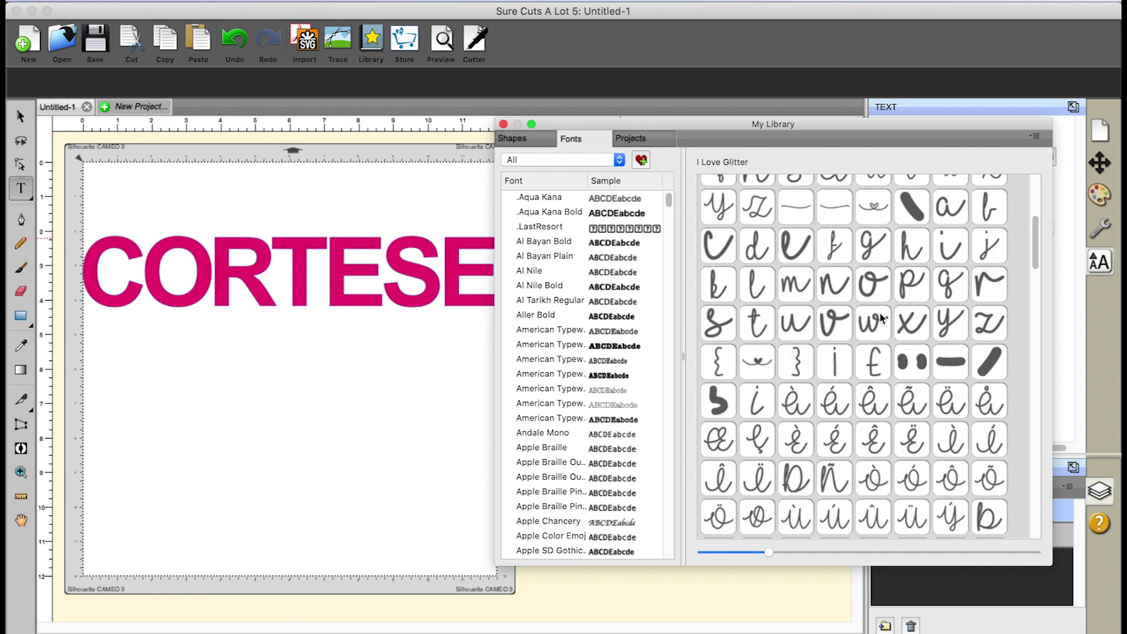
scroll(931, 359, "down", 3)
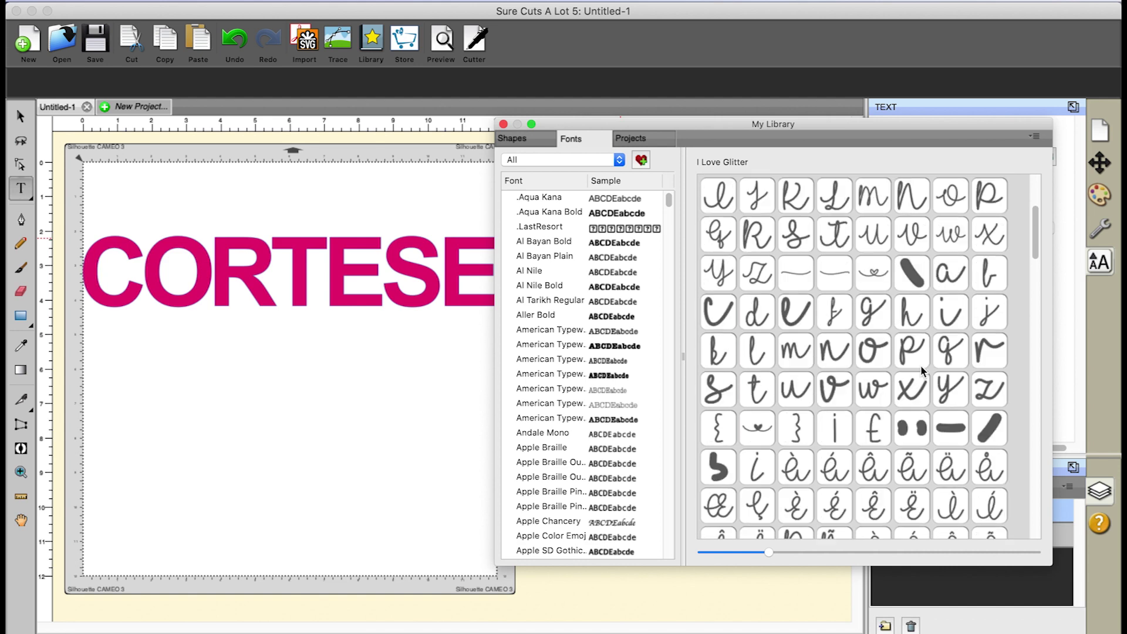
scroll(921, 365, "up", 6)
scroll(863, 240, "up", 3)
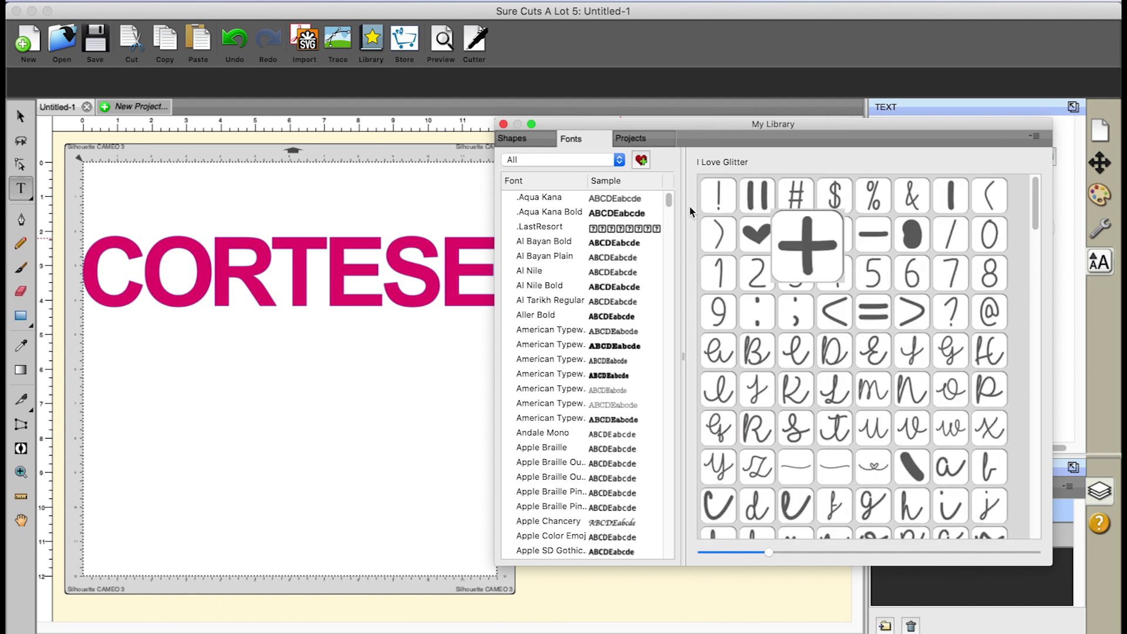
left_click(503, 125)
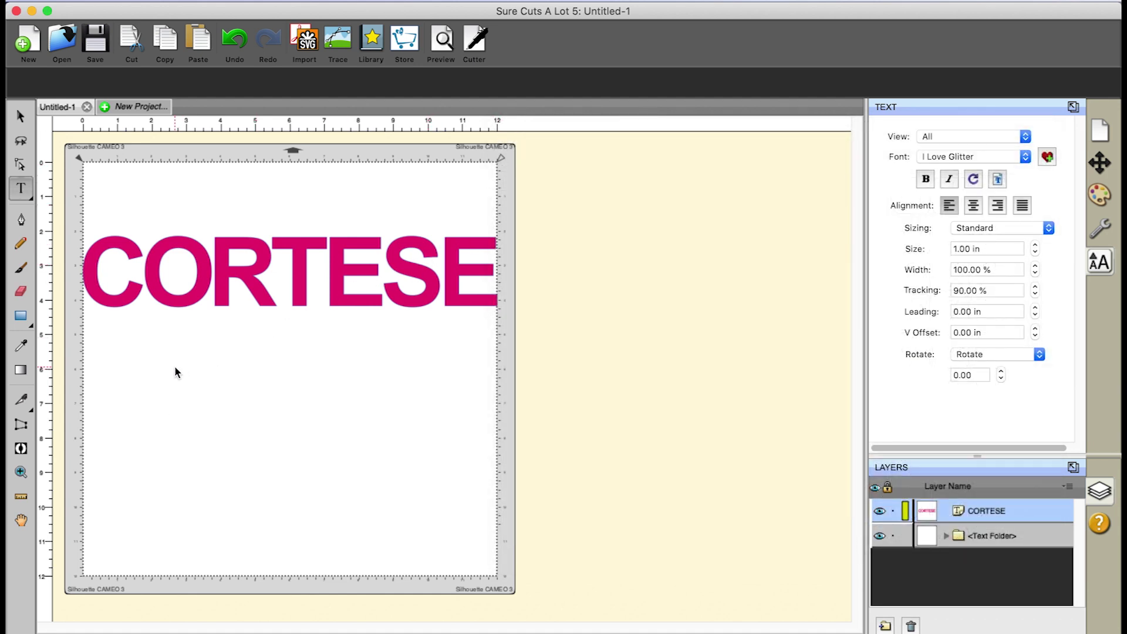
Step: Type 'angelina ♥ tony' in I Love Glitter, with an opening swash and ']' for the heart
type("[")
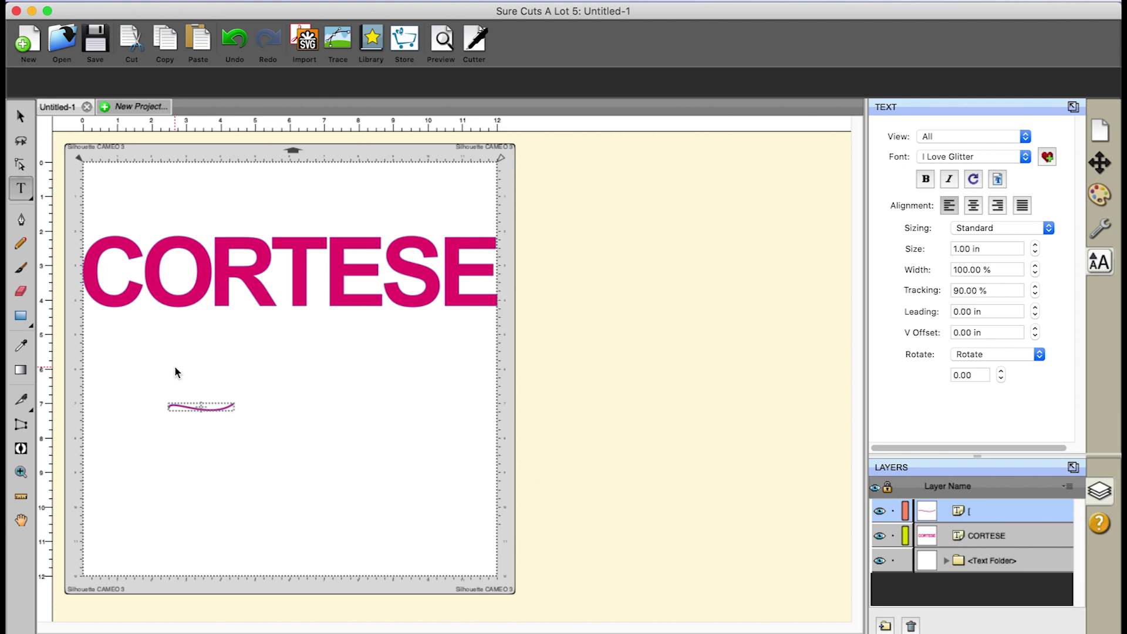
type("ang")
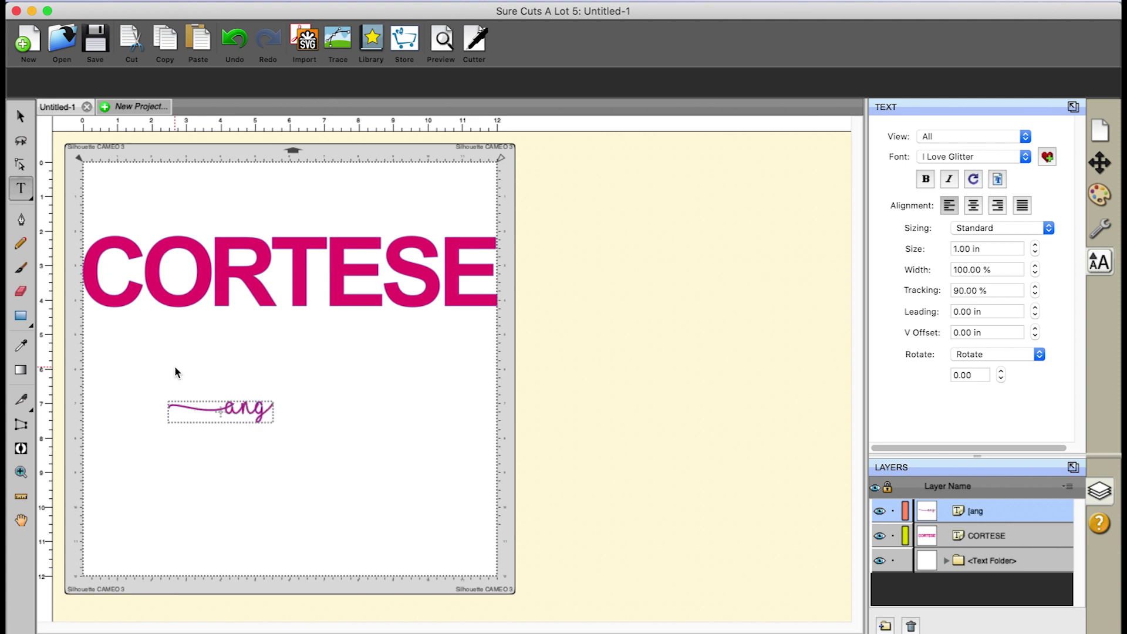
type("elina")
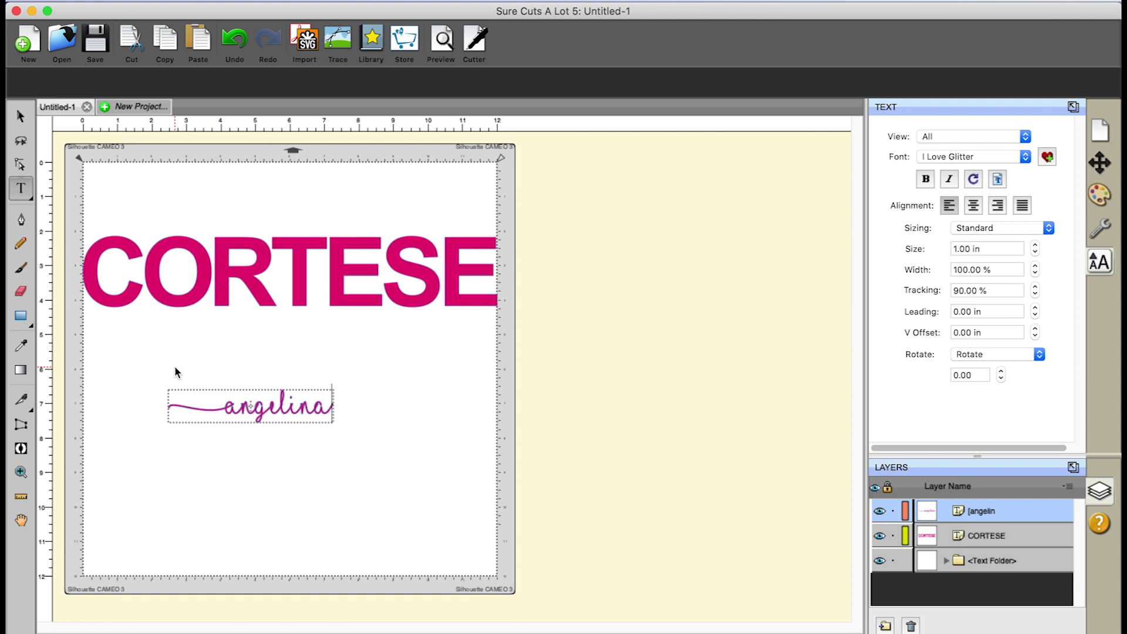
type("]")
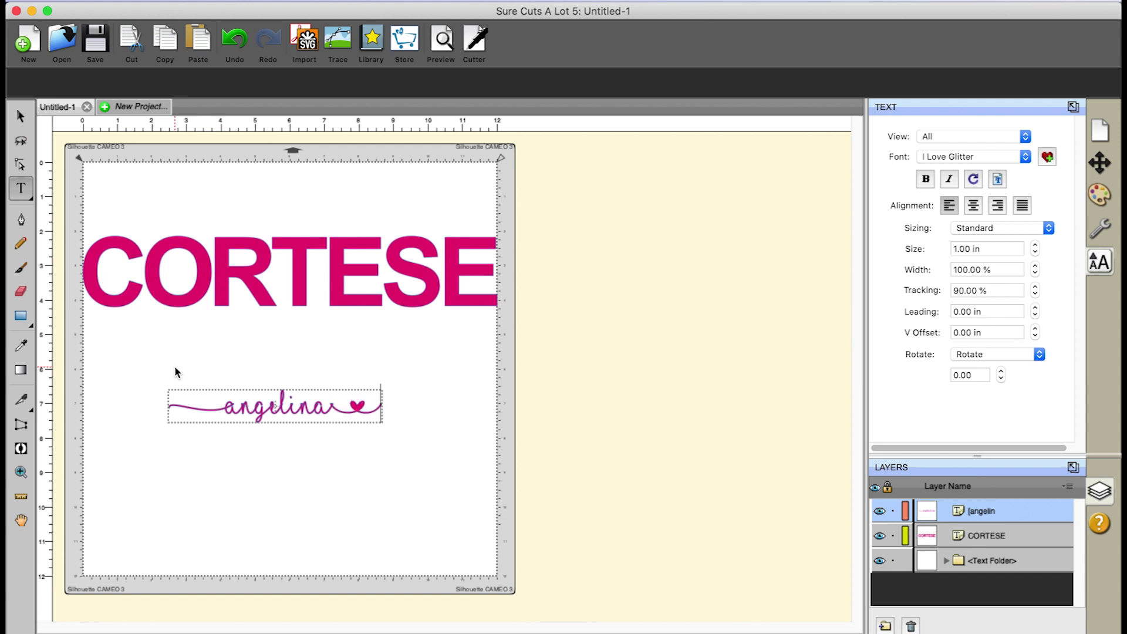
type("tony")
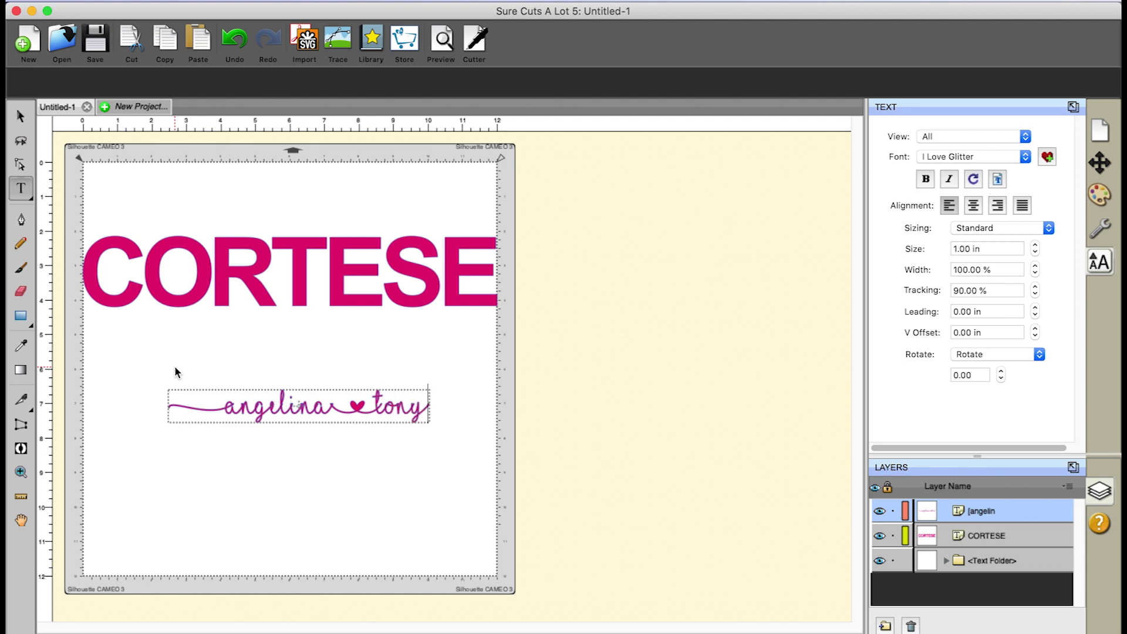
left_click(288, 343)
left_click(20, 117)
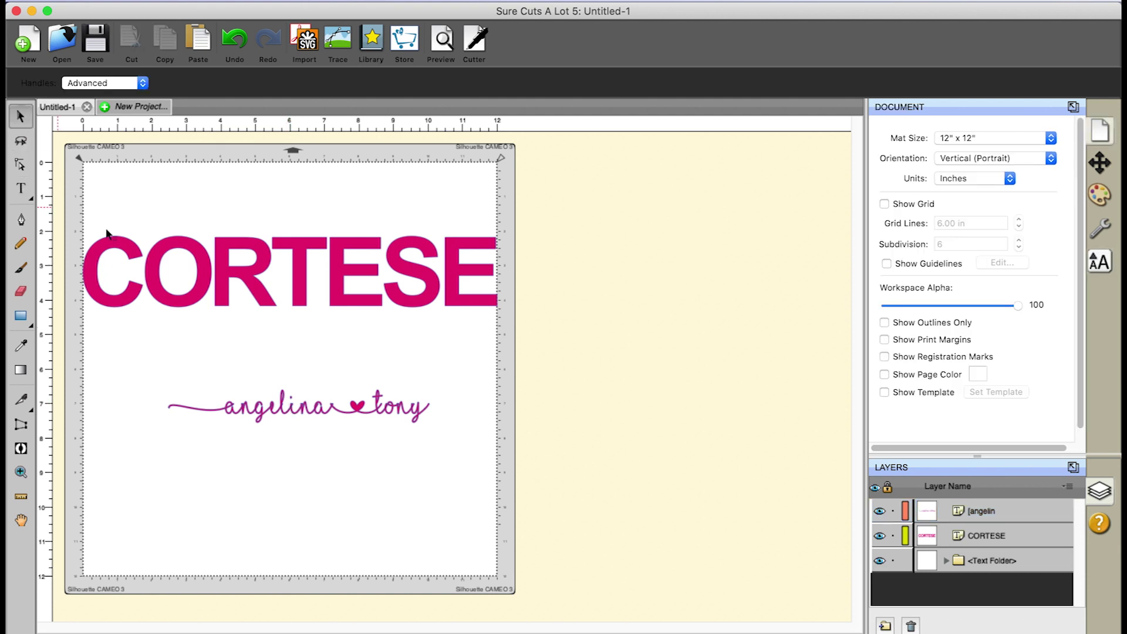
Step: Enlarge the script names, set tracking to 100%, and lay them across CORTESE's middle
left_click_drag(169, 361, 472, 450)
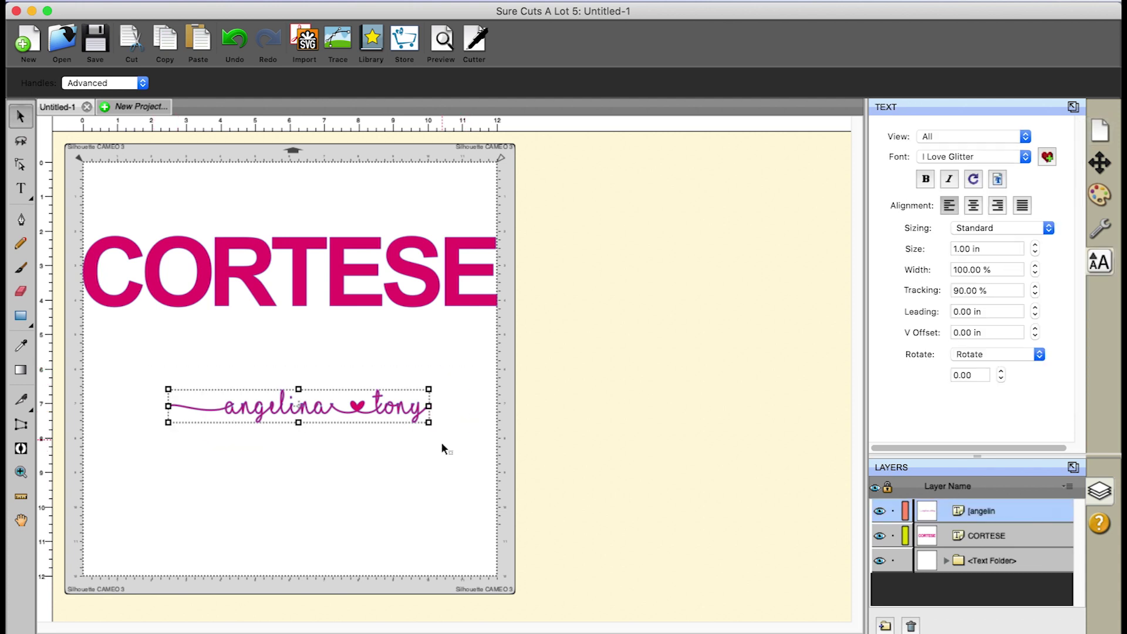
left_click_drag(428, 422, 674, 560)
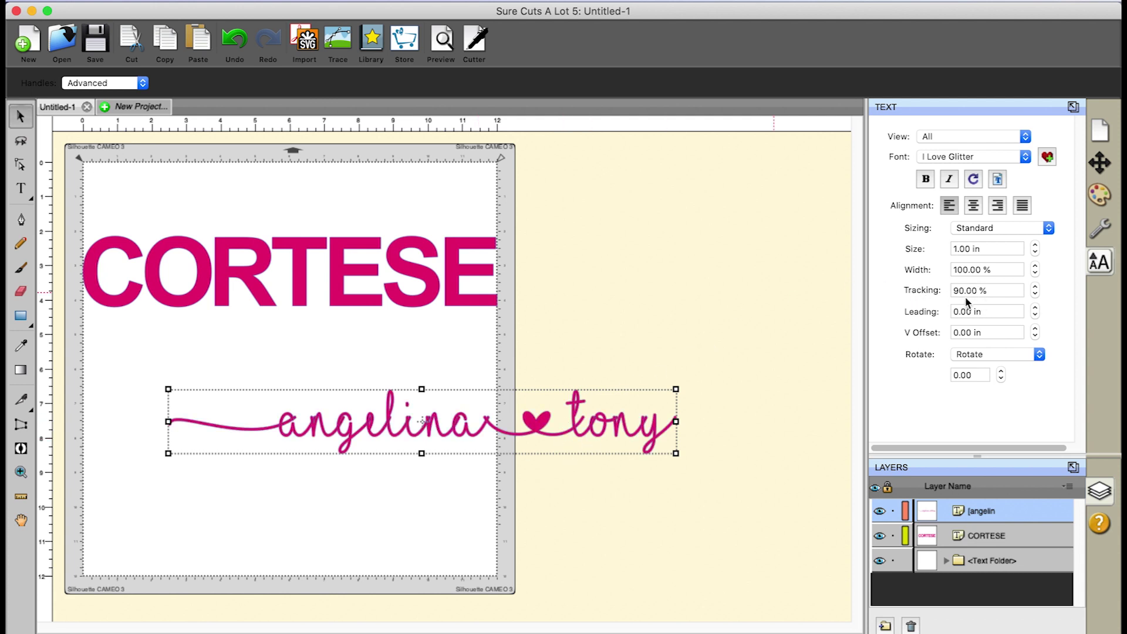
left_click(1036, 286)
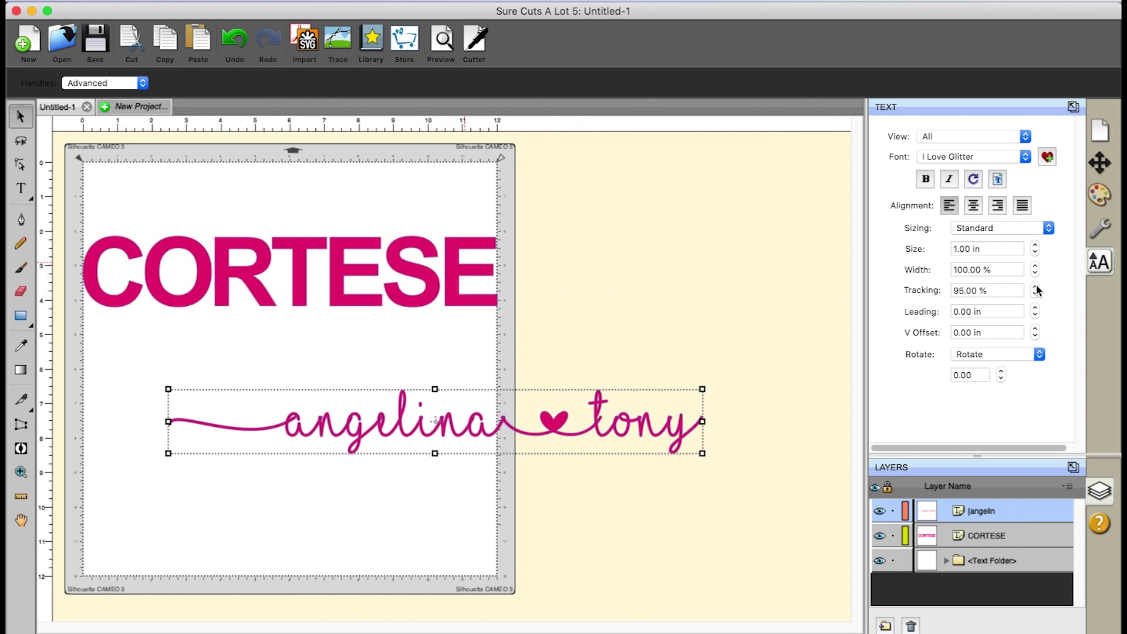
left_click(1036, 286)
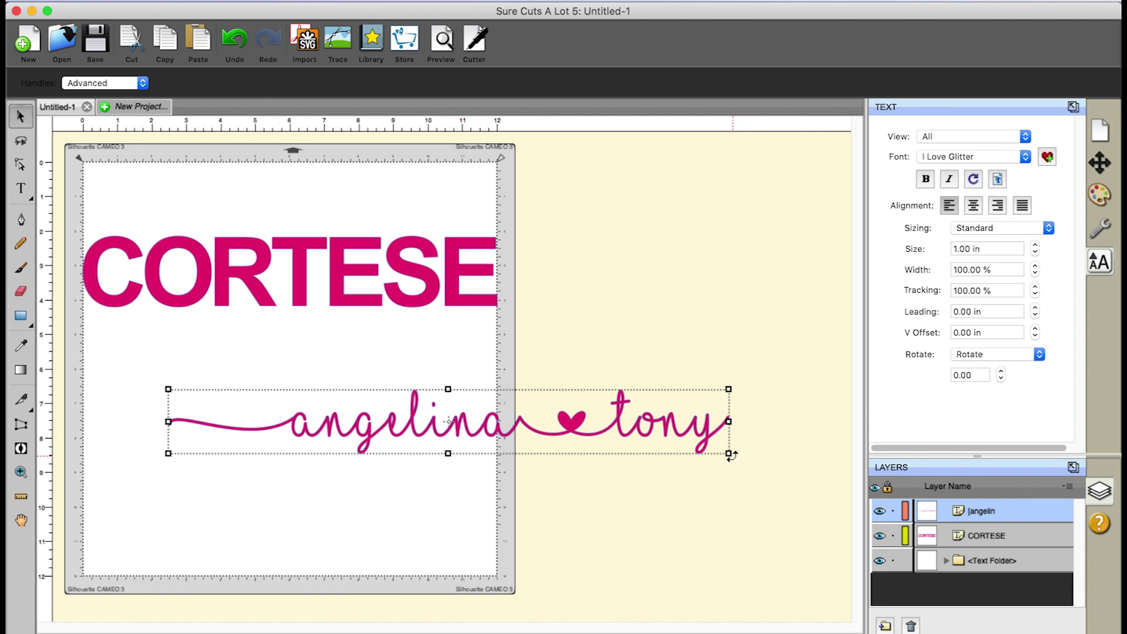
left_click_drag(701, 429, 573, 289)
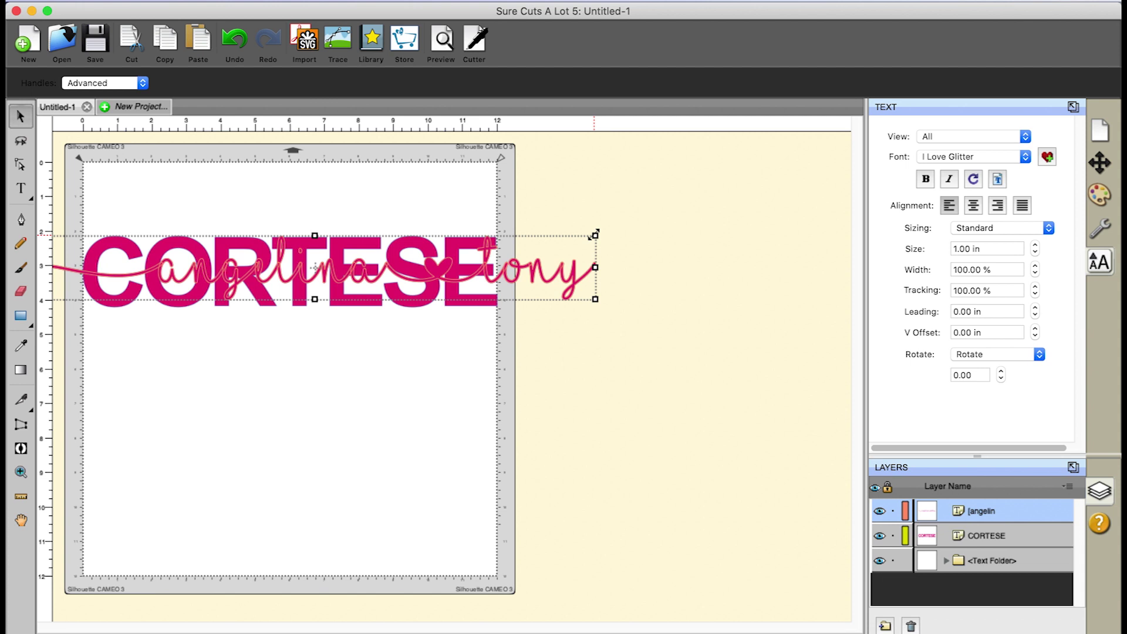
Step: Scale the script names down slightly so they end at CORTESE's right edge
left_click_drag(593, 235, 527, 273)
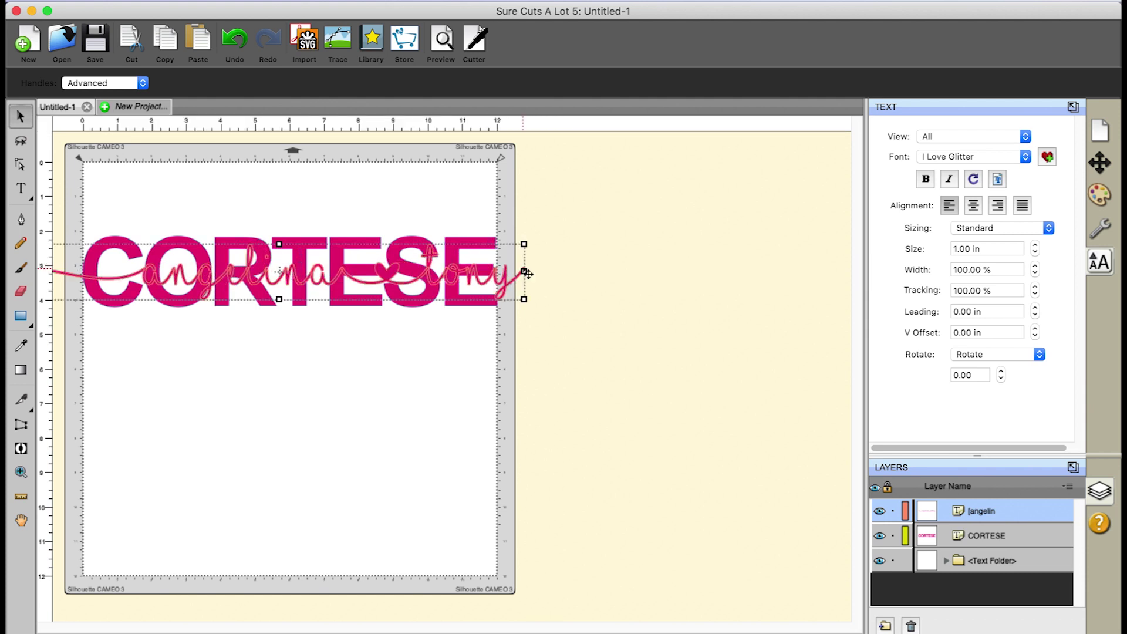
left_click_drag(521, 244, 516, 244)
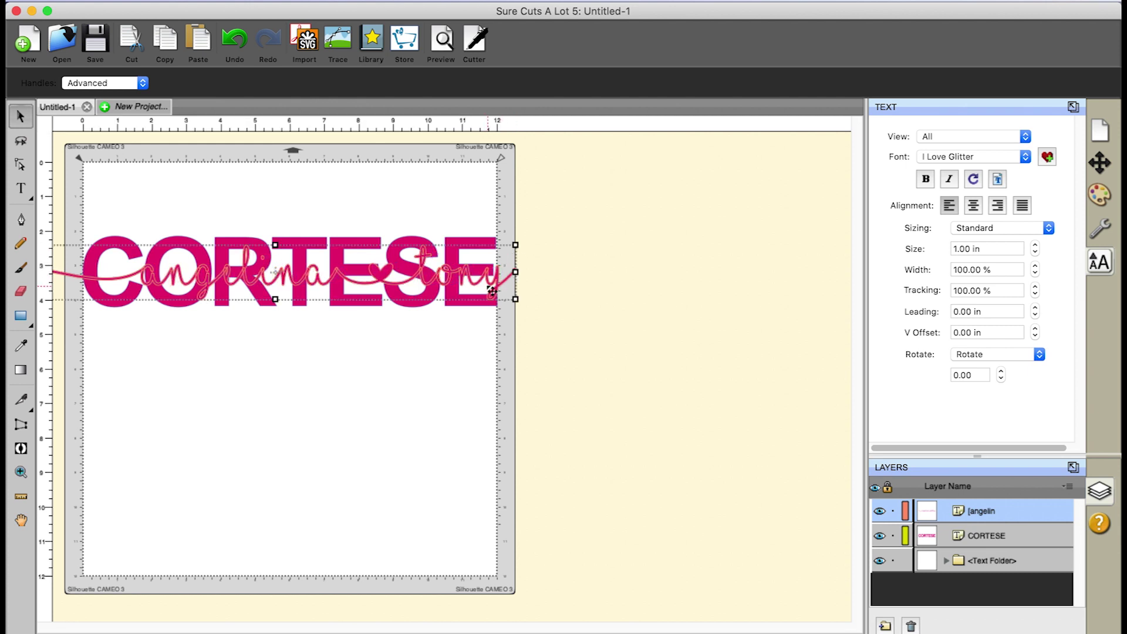
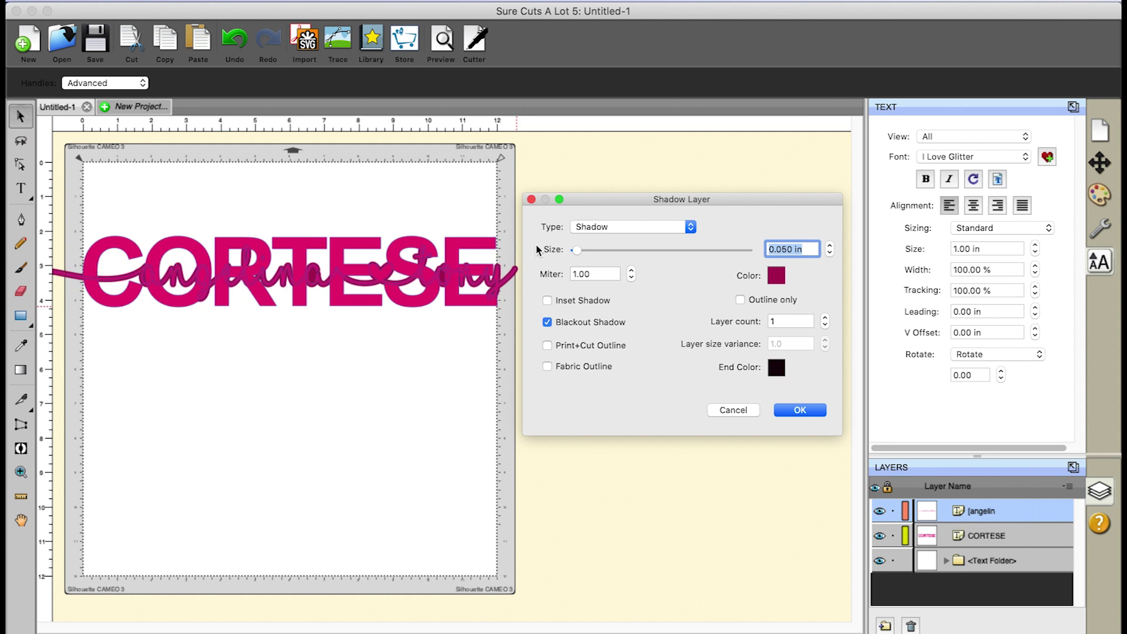
Step: Add a Shadow (Rounded) of 0.1 in around the script name and lock its layer
left_click(690, 230)
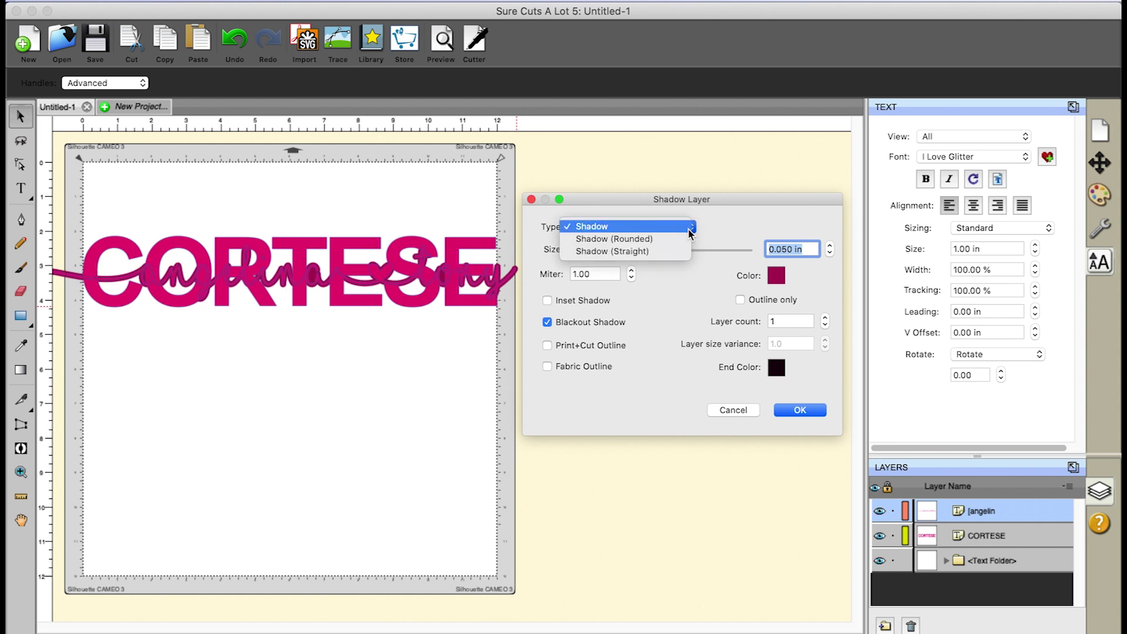
left_click(653, 240)
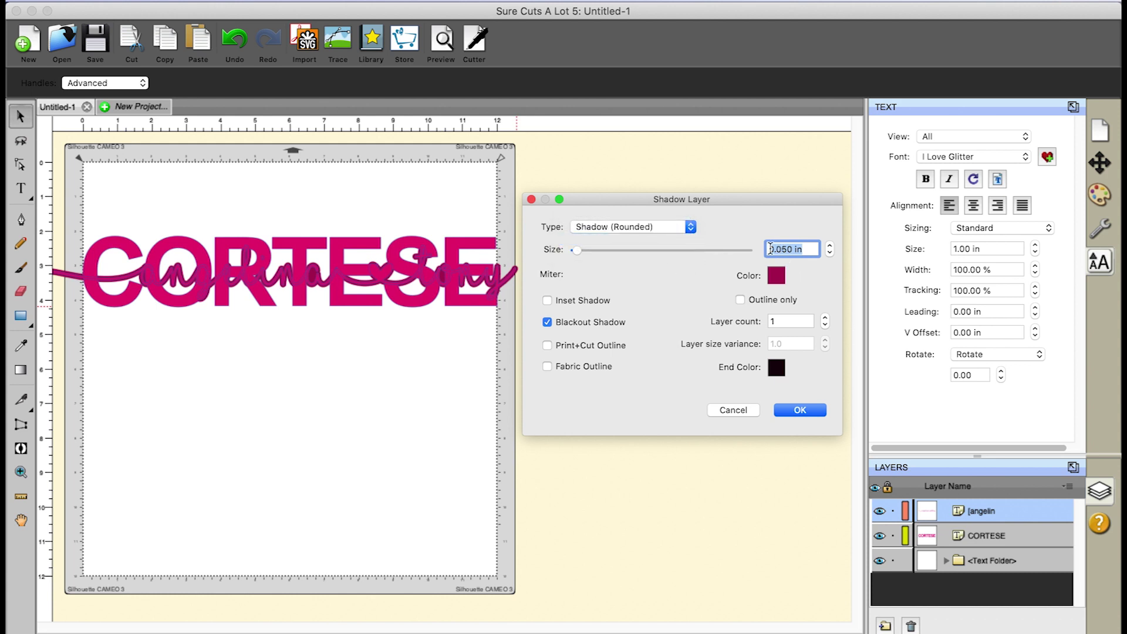
left_click(808, 251)
left_click_drag(776, 250, 789, 251)
type("1")
key("Delete")
left_click(805, 413)
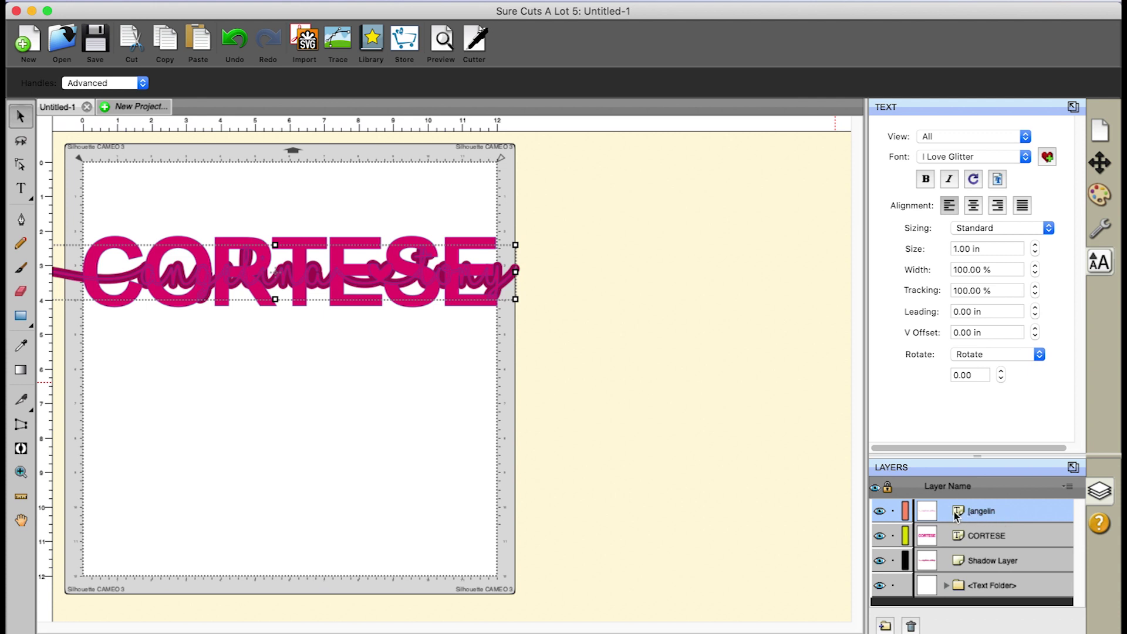
left_click(894, 512)
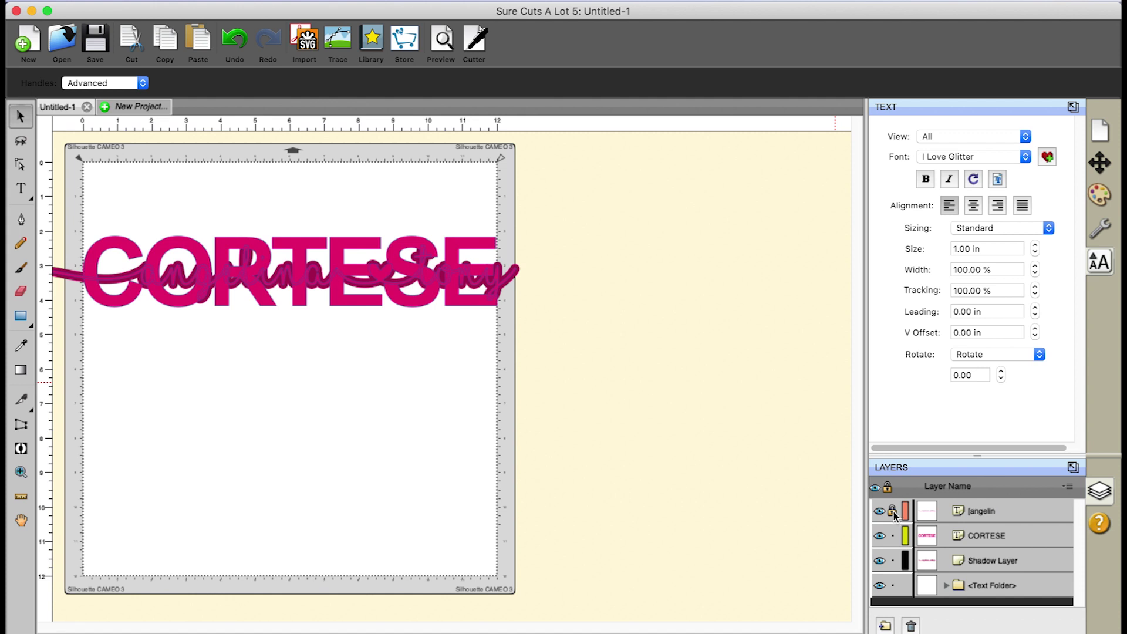
Step: Select the CORTESE letters on the mat together with the Shadow Layer
left_click_drag(562, 368, 37, 183)
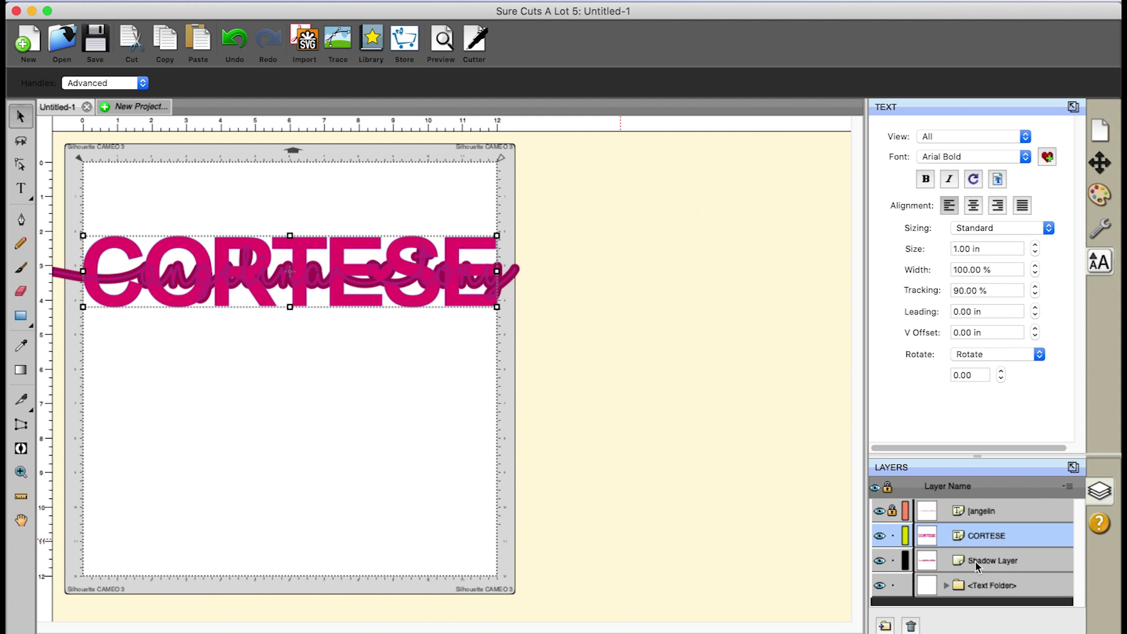
left_click(1013, 564, "shift")
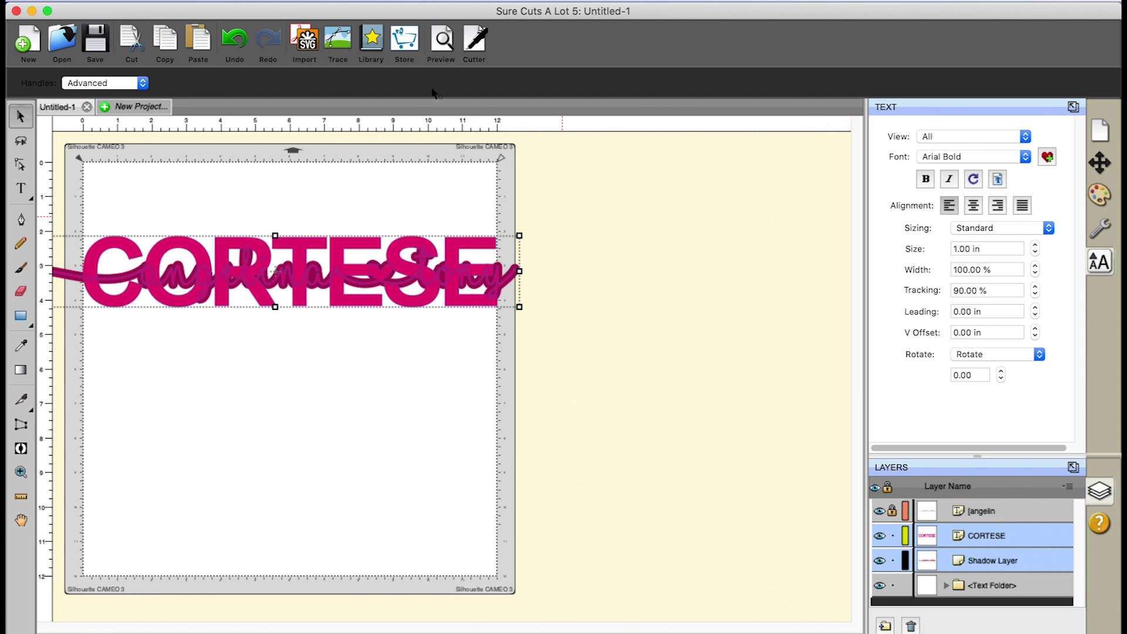
Step: Cut the shadow out of CORTESE with Front Minus Back, then unlock the script name layer
left_click(279, 2)
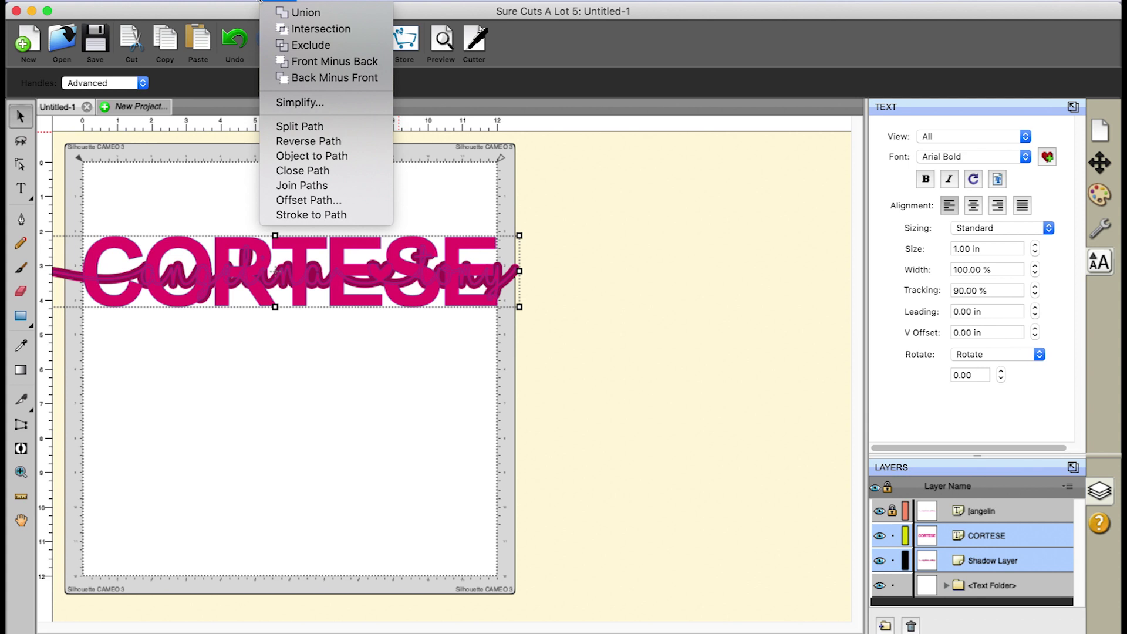
mouse_move(240, 1)
mouse_move(296, 2)
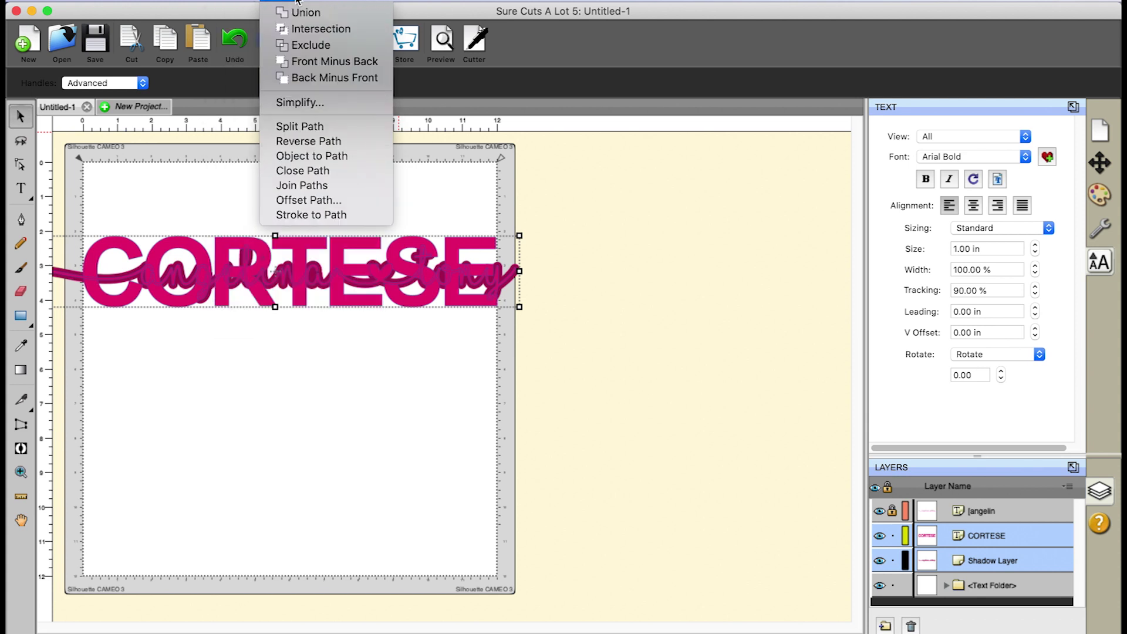
left_click(293, 64)
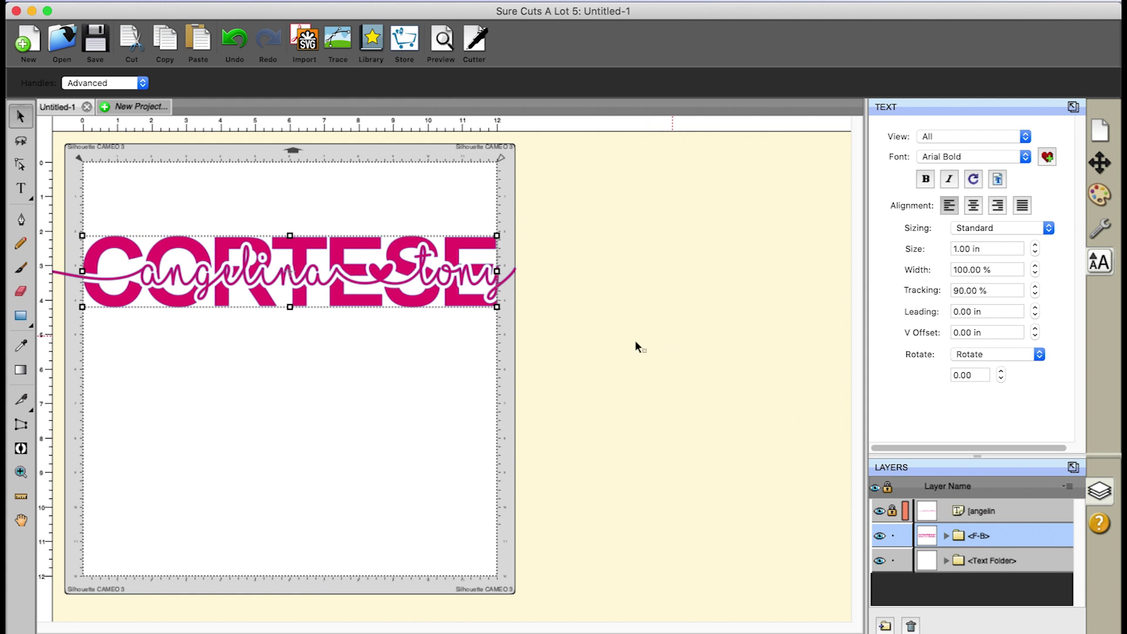
left_click(893, 514)
Step: Weld the angelin script layer and the <F-B> CORTESE layer with Path > Union
left_click(969, 511)
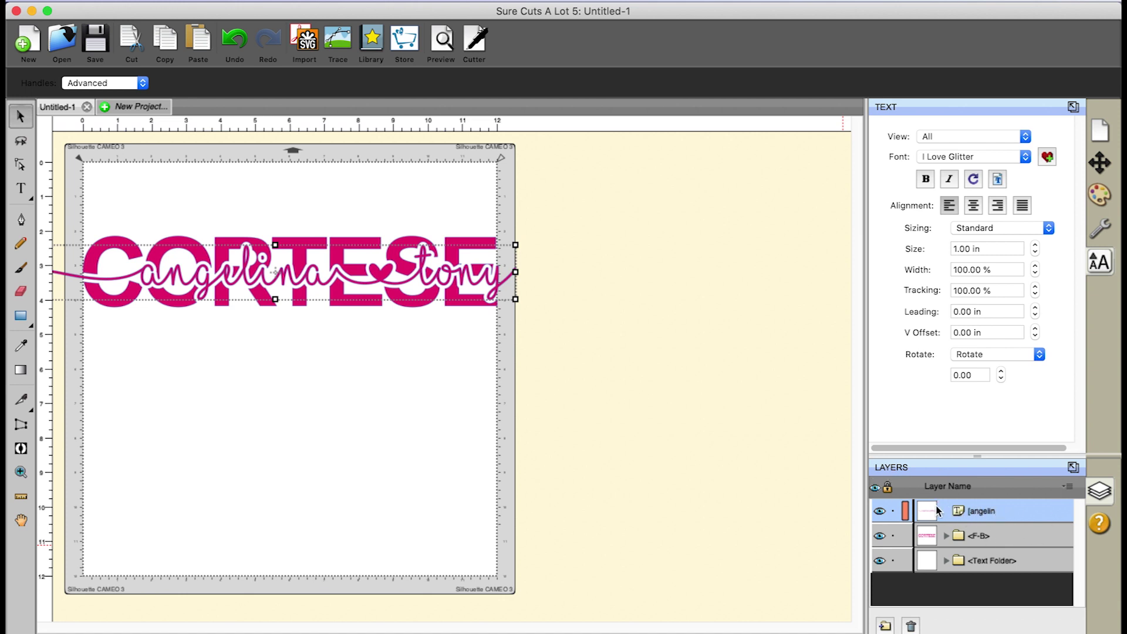
left_click(986, 535, "shift")
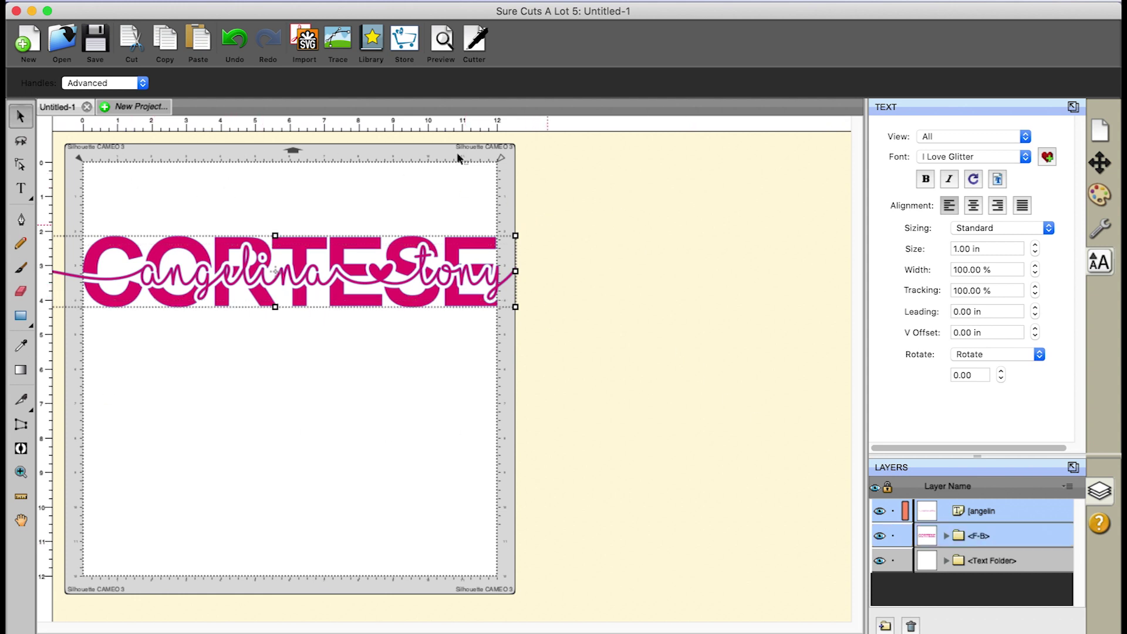
left_click(274, 1)
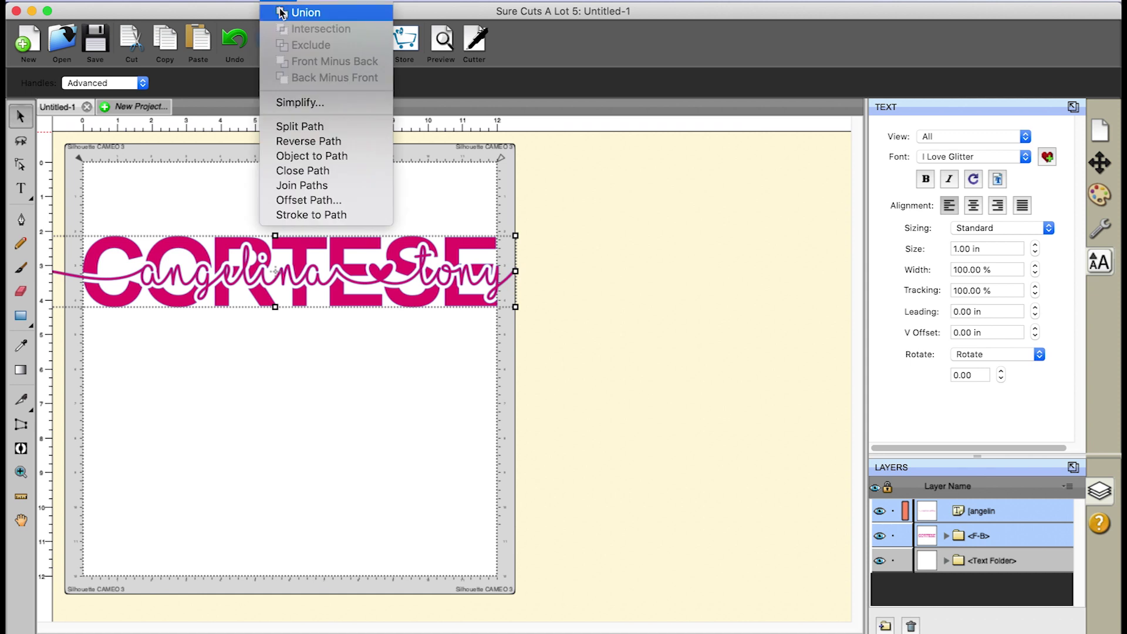
left_click(281, 12)
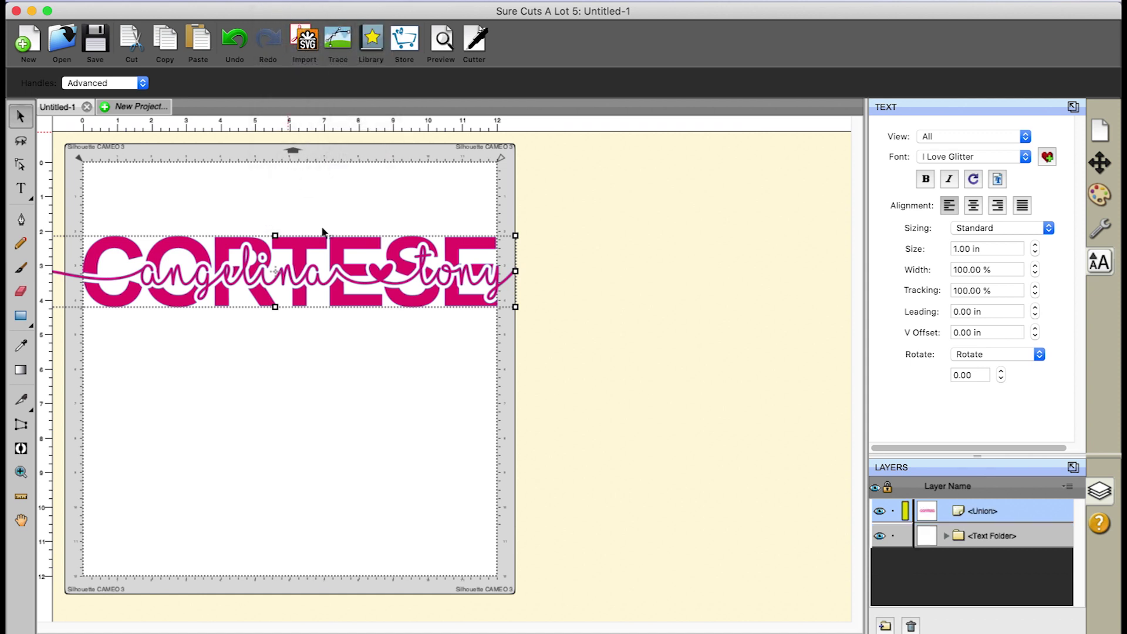
Step: Drag the welded Union design lower and right to X 0.428 in
left_click(368, 214)
left_click_drag(373, 259, 387, 299)
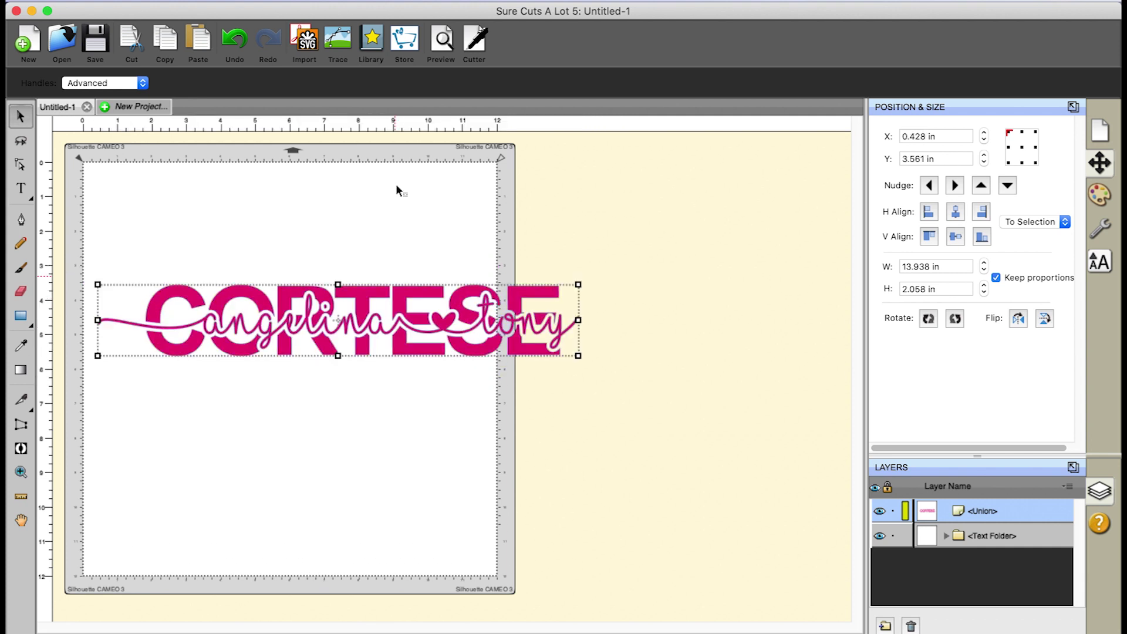
left_click(395, 183)
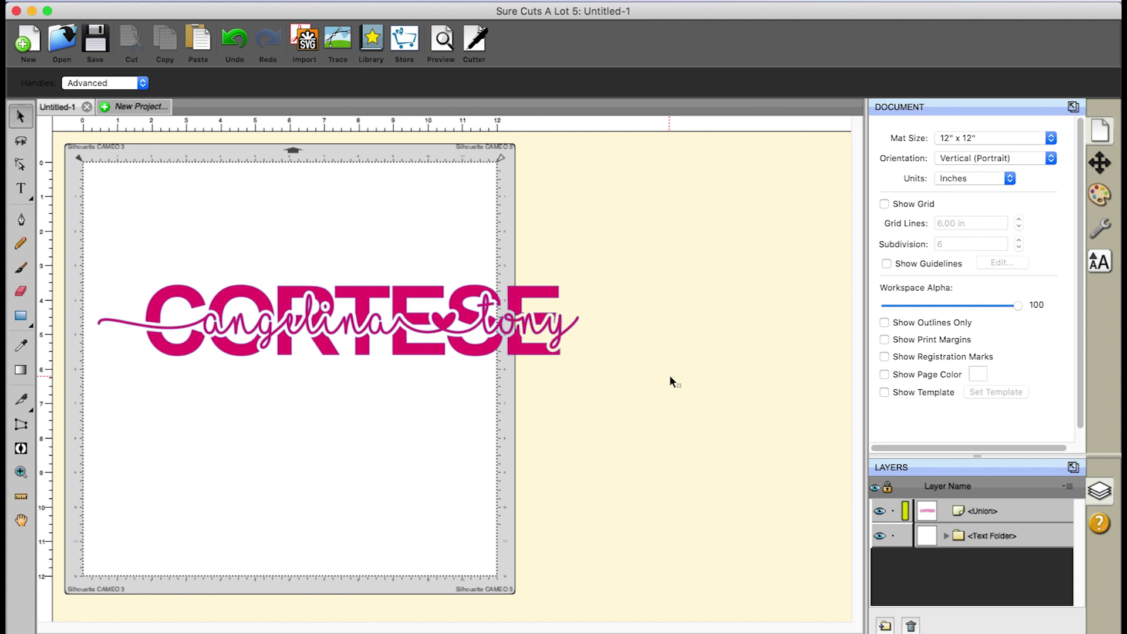
Step: Undo the move and the weld, then drag the script name below CORTESE
left_click(235, 41)
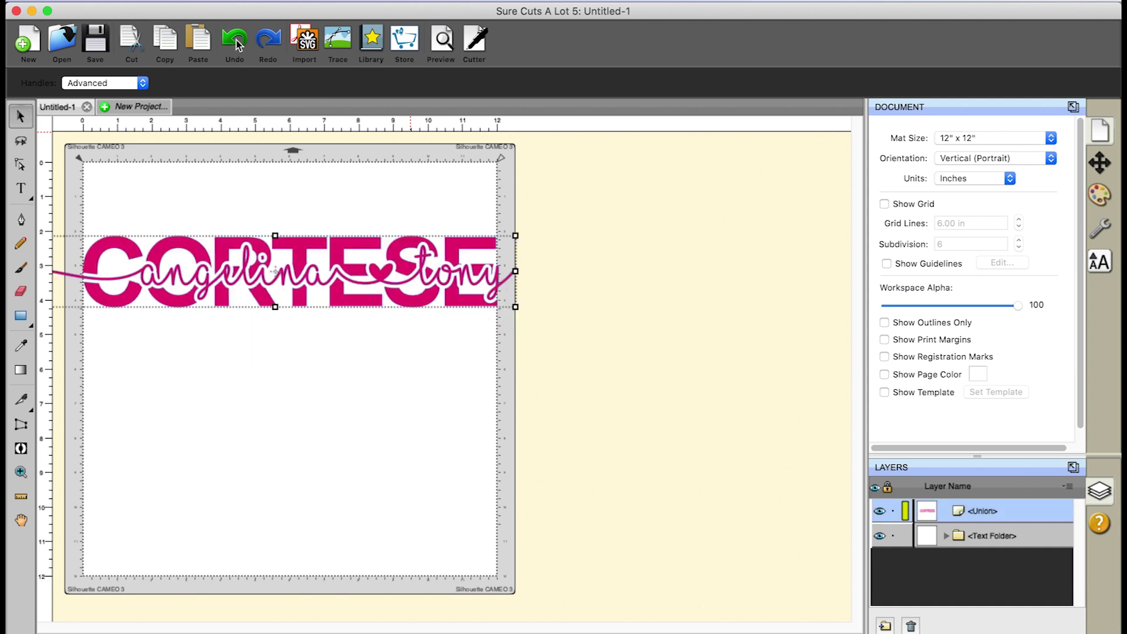
left_click(238, 43)
left_click(623, 245)
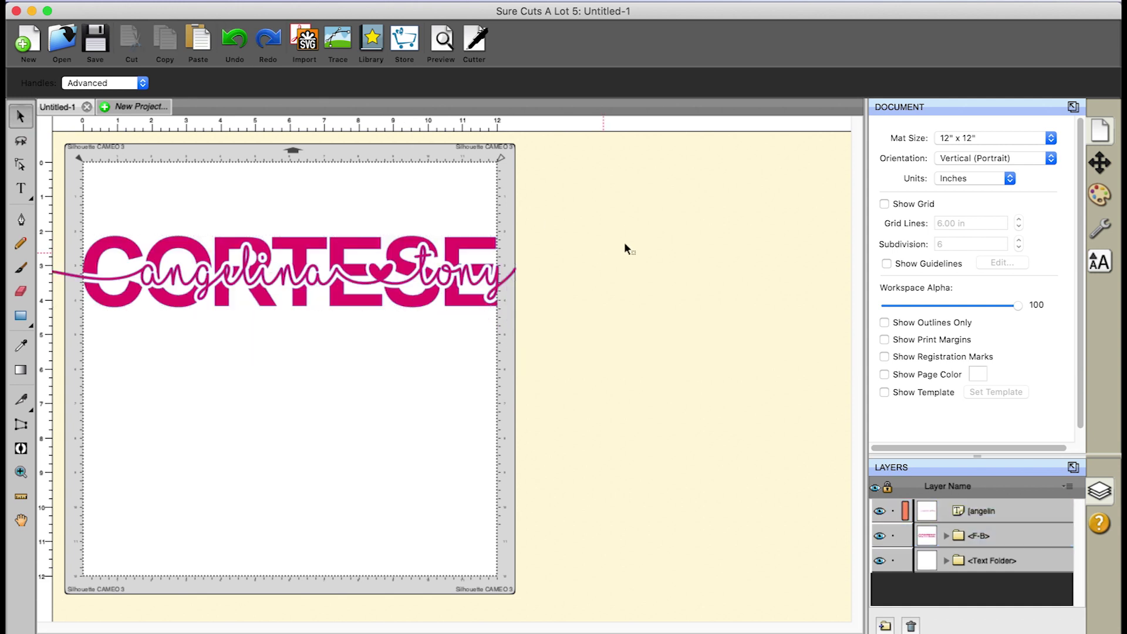
left_click(1001, 511)
left_click_drag(386, 279, 395, 388)
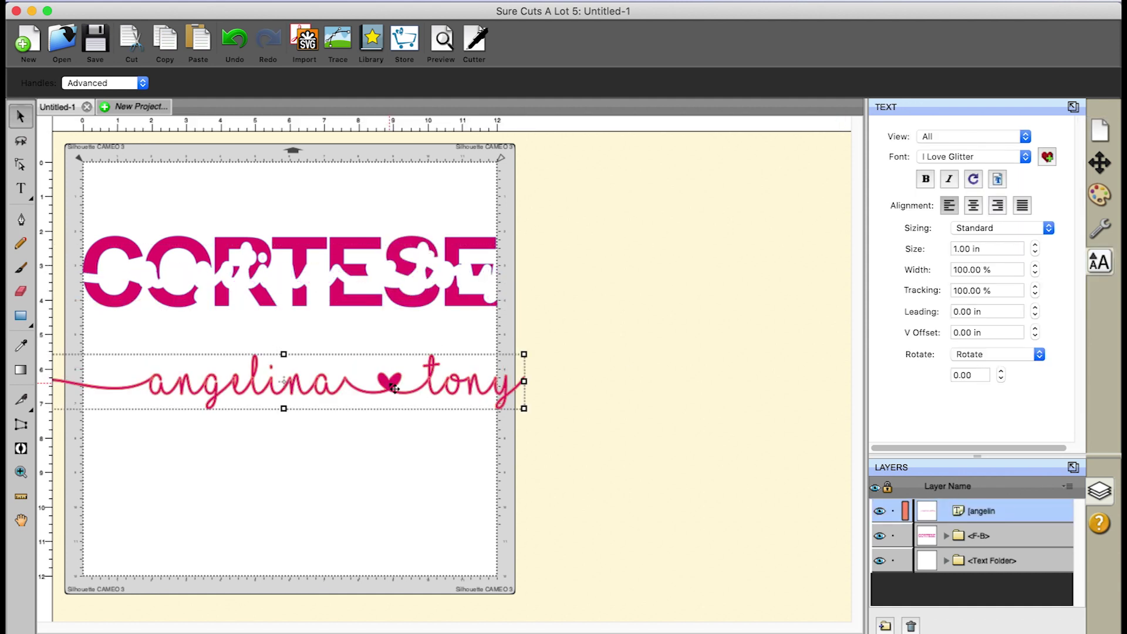
Step: Change the script name's fill colour to a deep blue
left_click(1099, 195)
left_click(1032, 143)
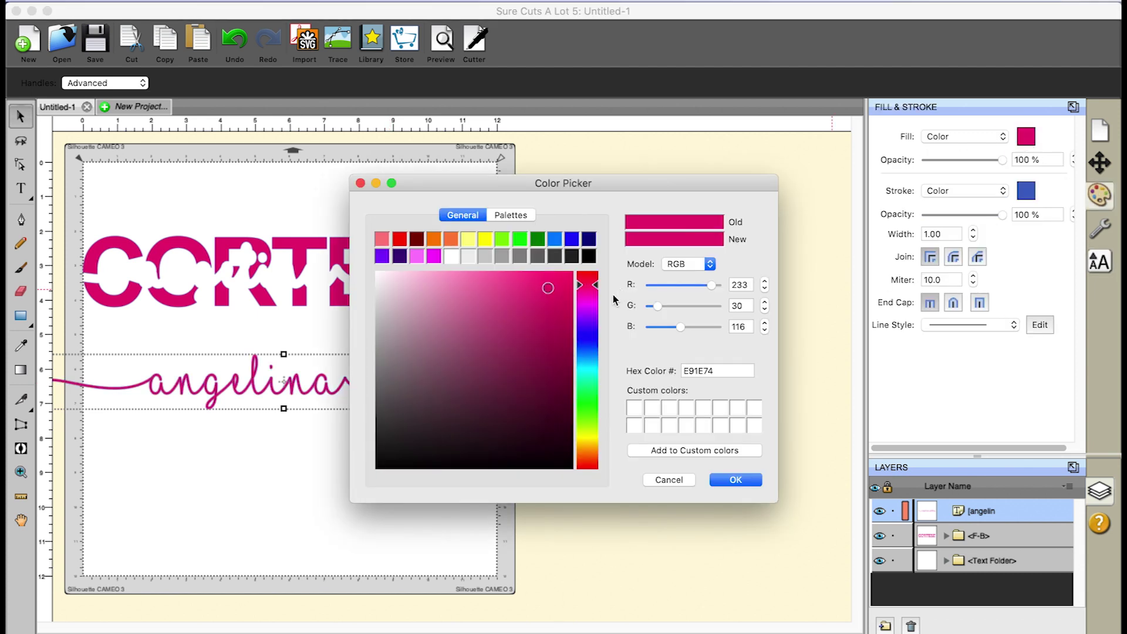
left_click(587, 339)
left_click(557, 315)
left_click(734, 479)
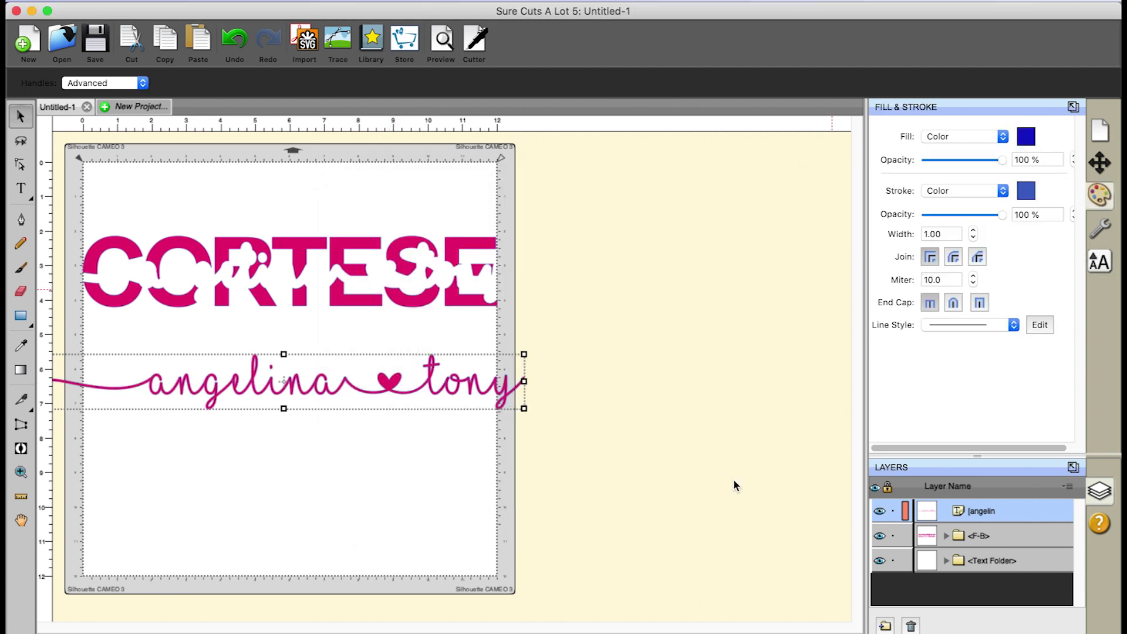
left_click(700, 436)
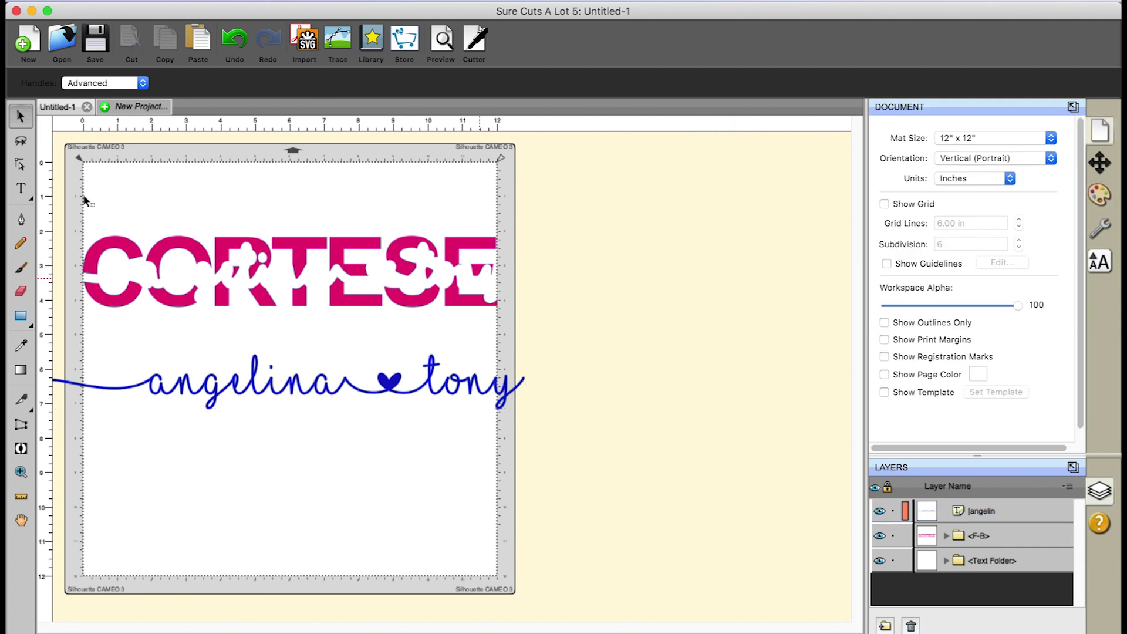
Step: Apply Path > Union to CORTESE, then to the script name layer on its own
left_click_drag(64, 210, 545, 327)
left_click(275, 1)
left_click(293, 11)
left_click_drag(570, 439, 35, 360)
left_click(993, 535)
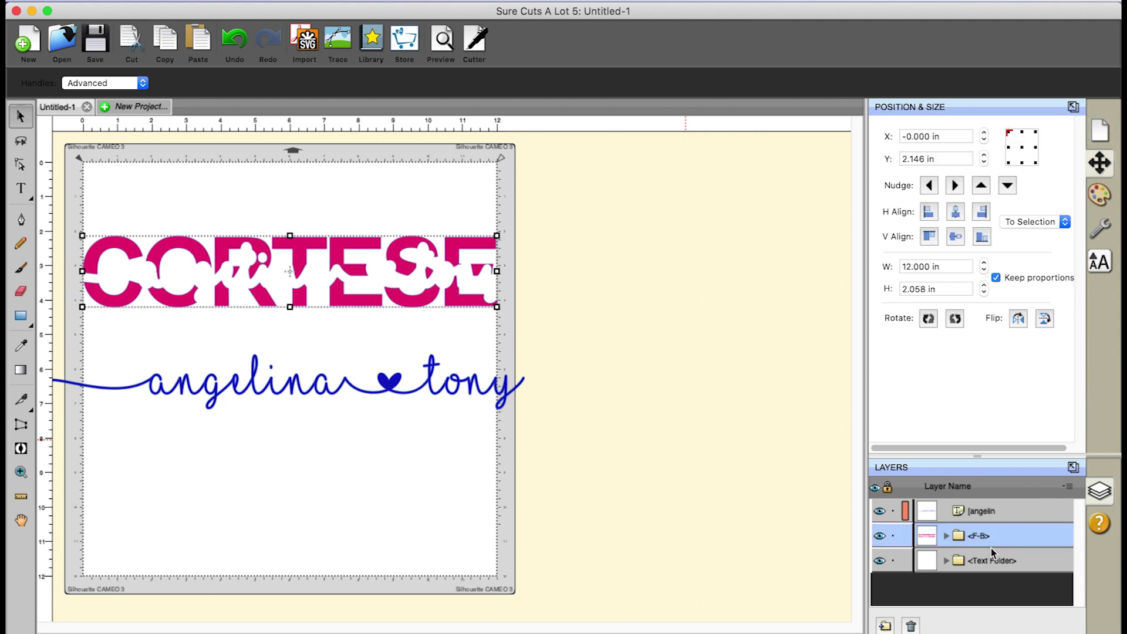
left_click(991, 509)
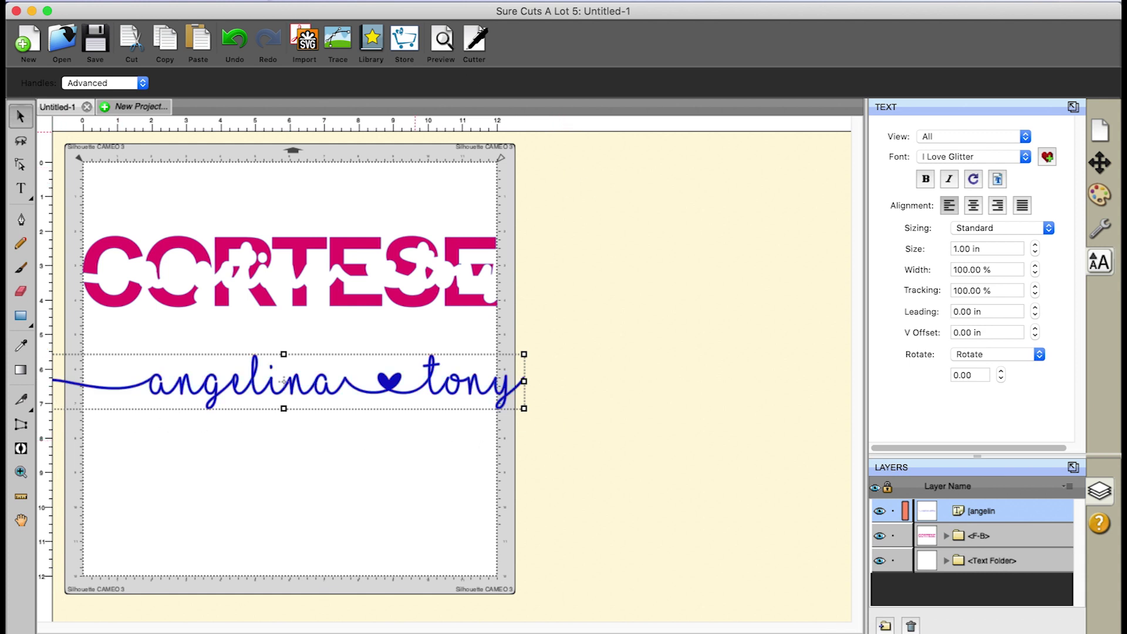
left_click(283, 3)
left_click(284, 13)
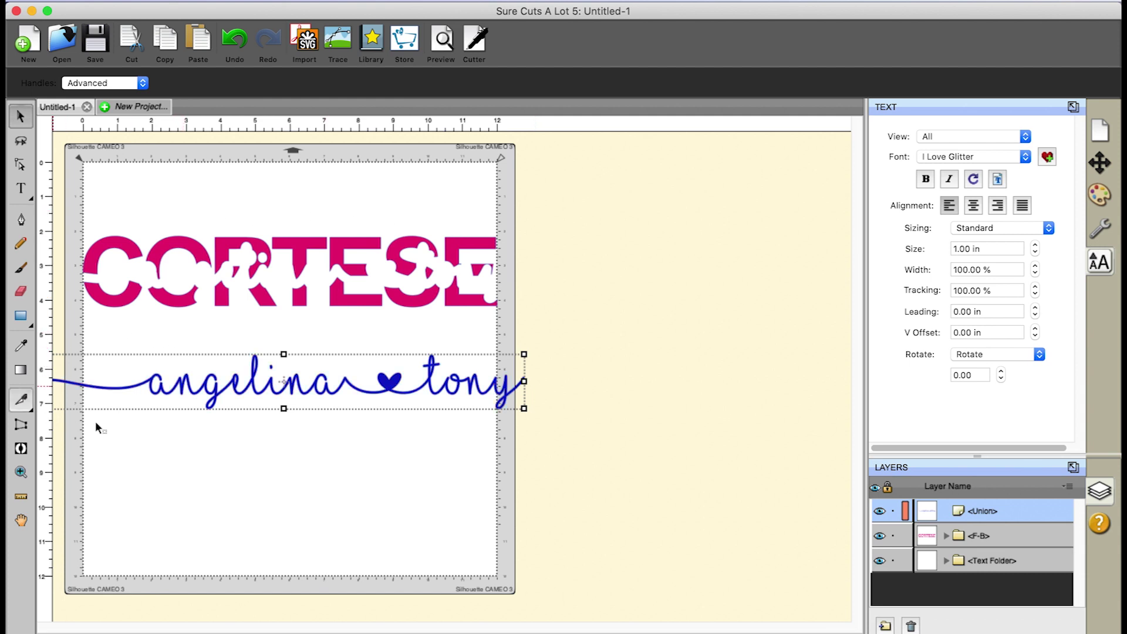
Step: Drag the blue script name up across CORTESE to fill the knocked-out channel
left_click(464, 421)
left_click_drag(493, 340, 483, 288)
left_click(556, 319)
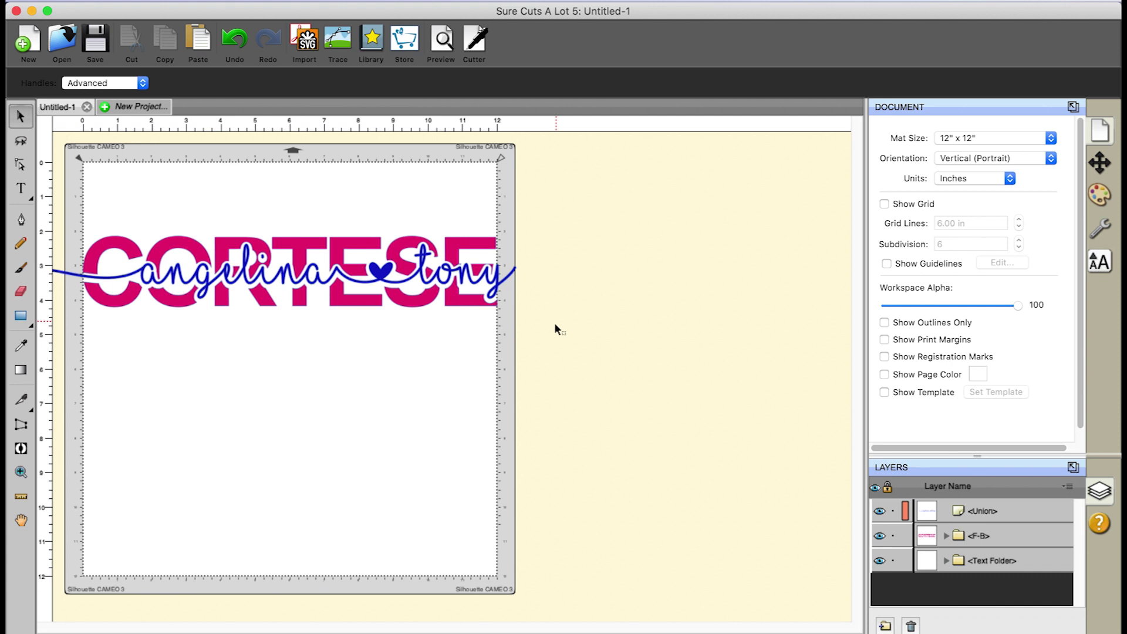